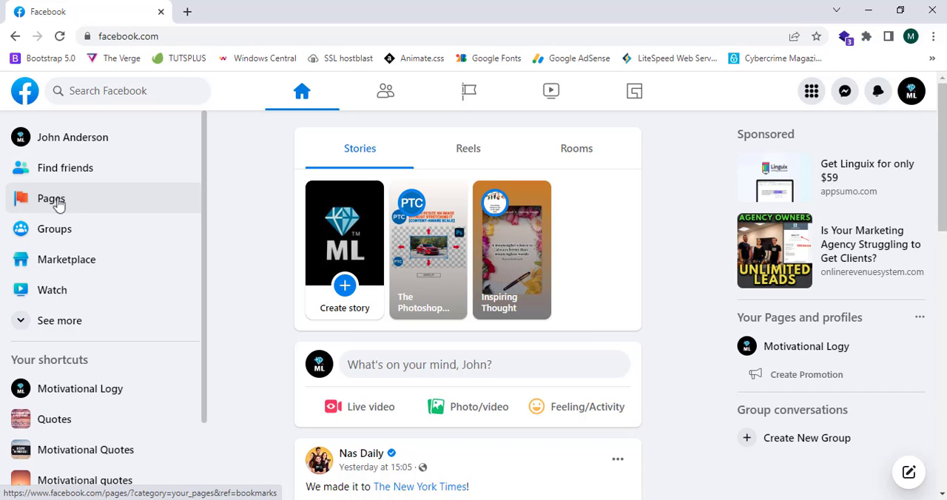
Open the overview of the Pages and profiles you manage
left_click(47, 208)
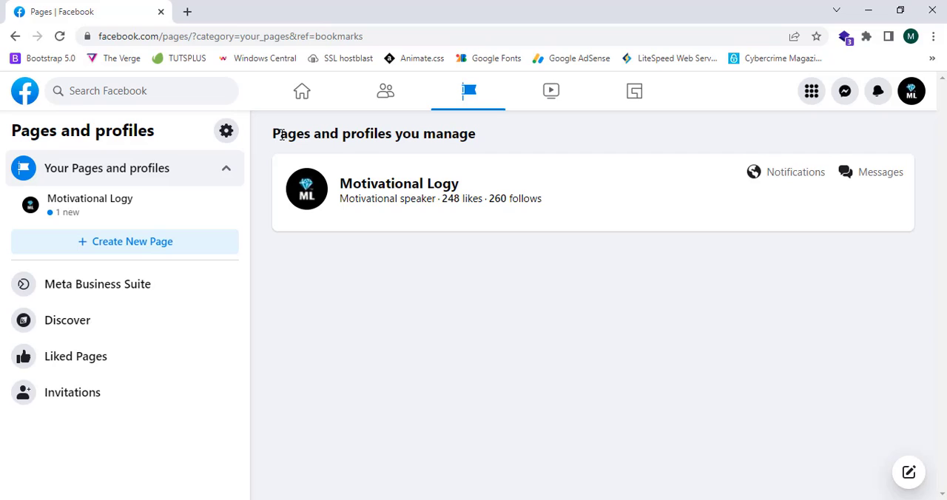
left_click_drag(274, 135, 486, 136)
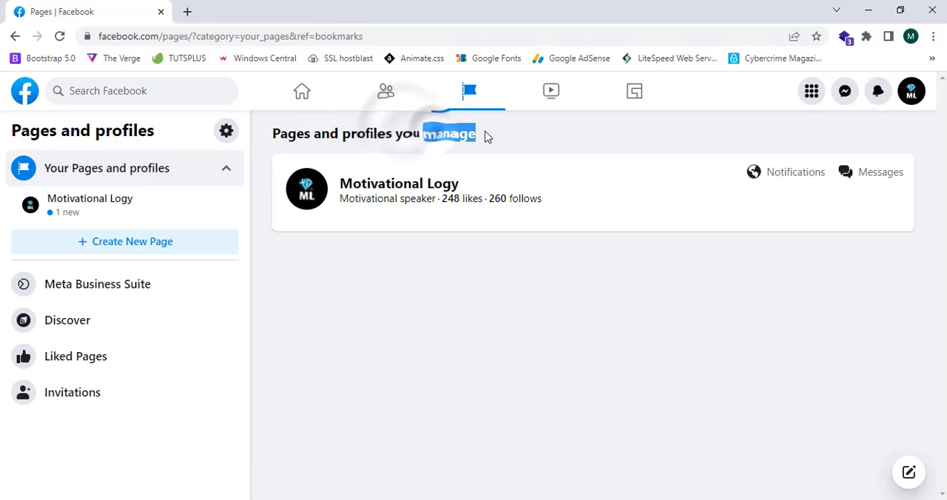
left_click(466, 139)
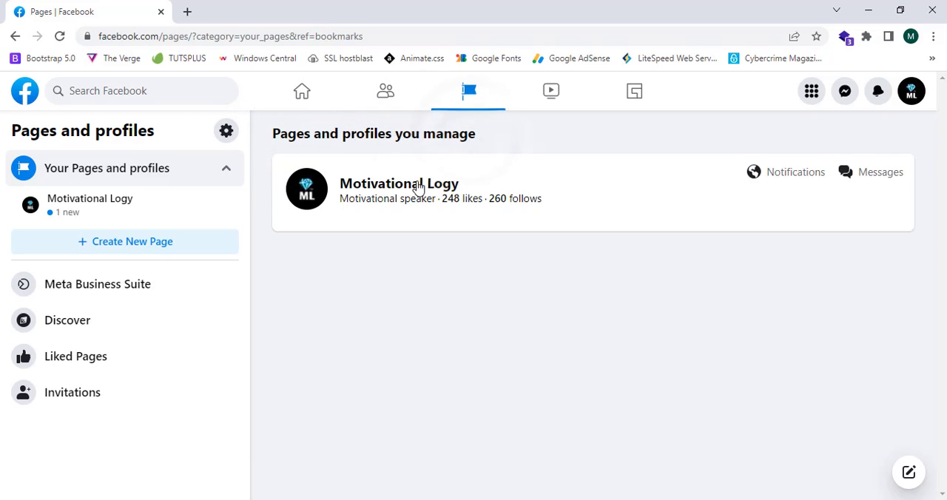
View the existing Motivational Logy Page in a separate browser tab and close that tab
left_click_drag(418, 189, 412, 6)
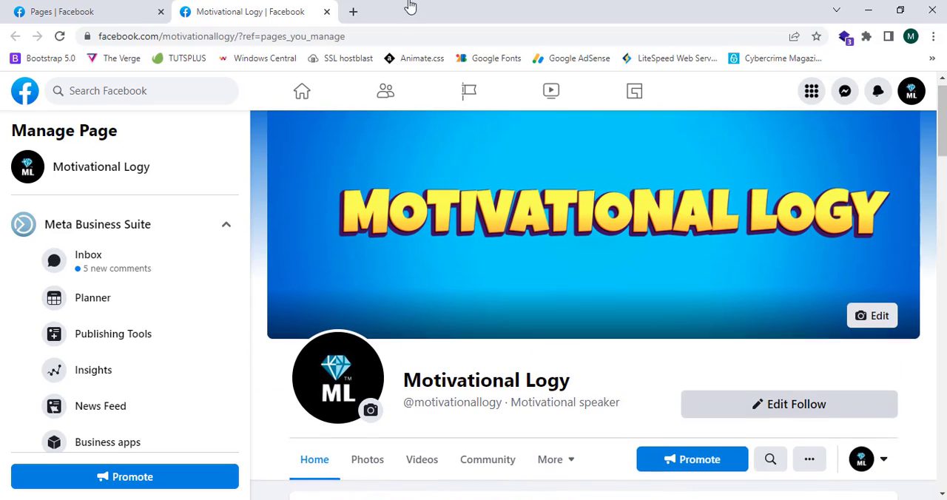
left_click(135, 8)
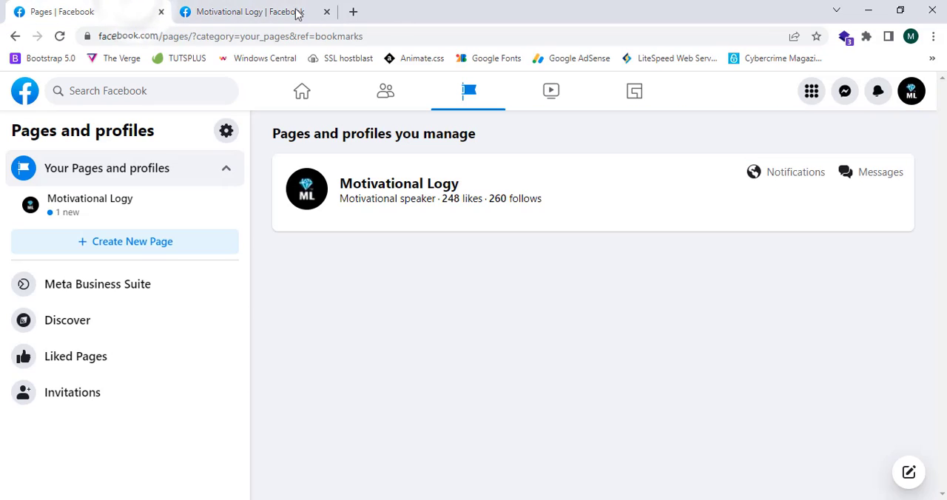
left_click(327, 12)
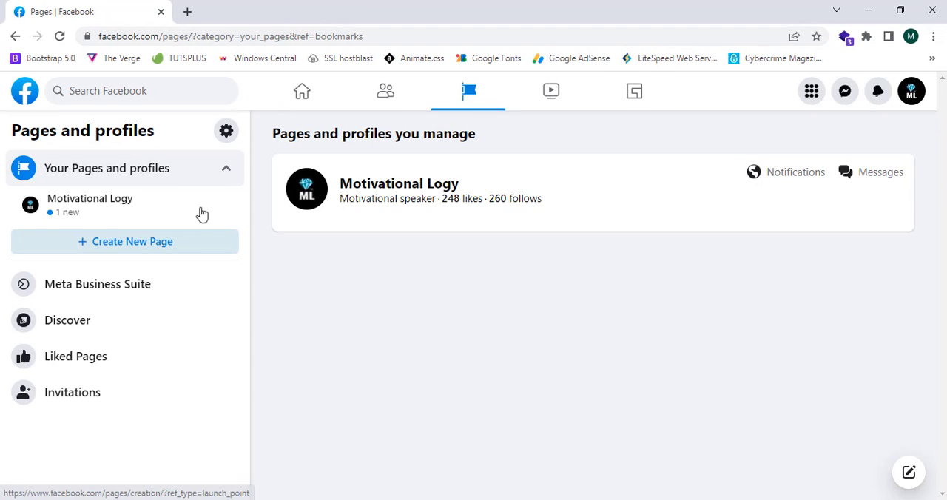
Open the form for creating a new Page
left_click(181, 247)
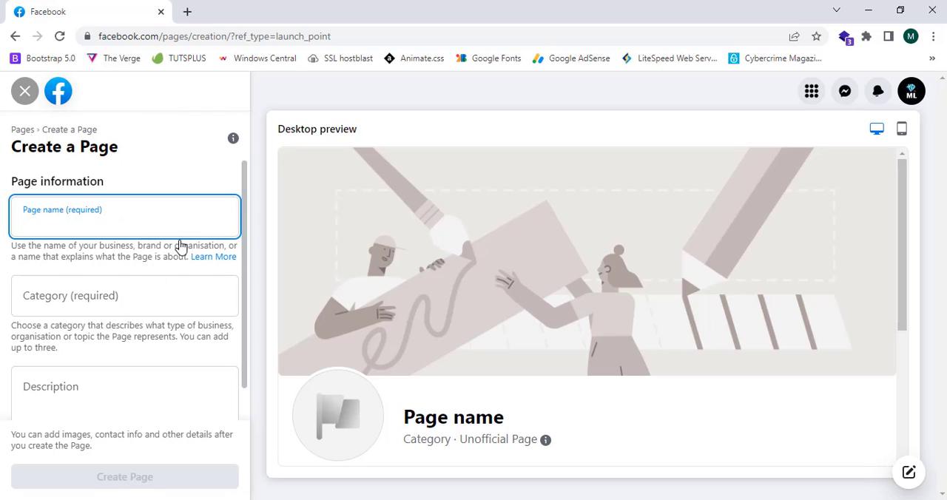
left_click_drag(11, 180, 112, 186)
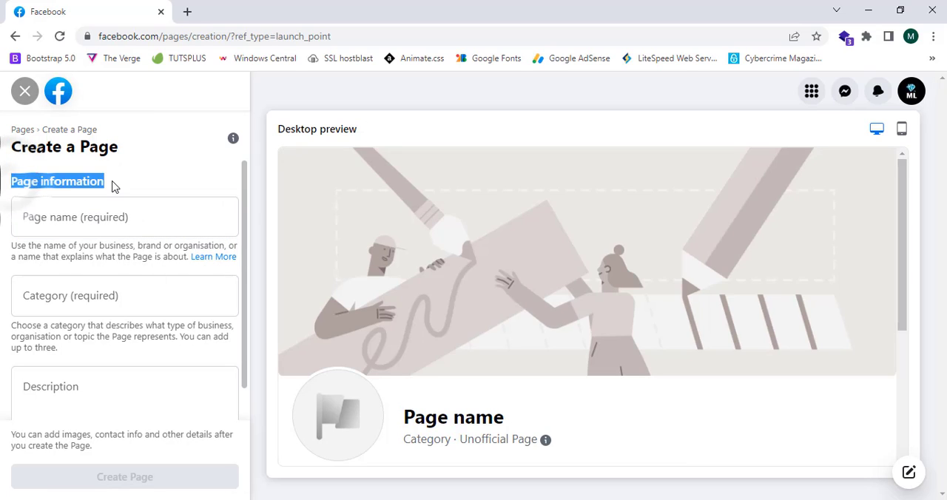
left_click(110, 177)
Name the new Page "Tech Marketer", correcting the spelling of the second word
left_click(105, 201)
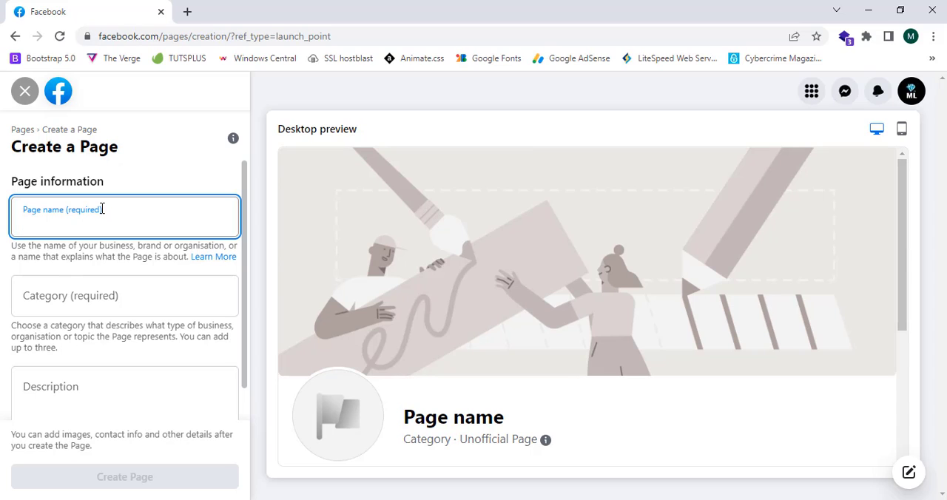
type("T")
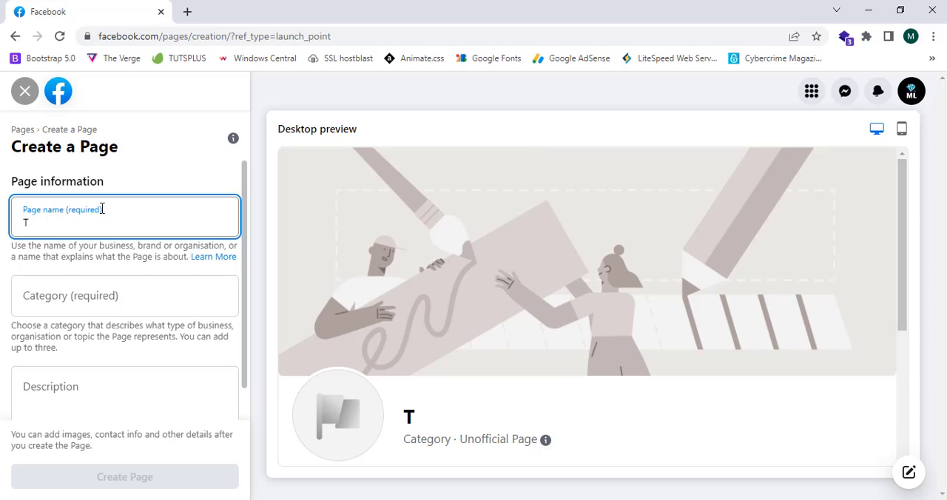
type("ech Mark")
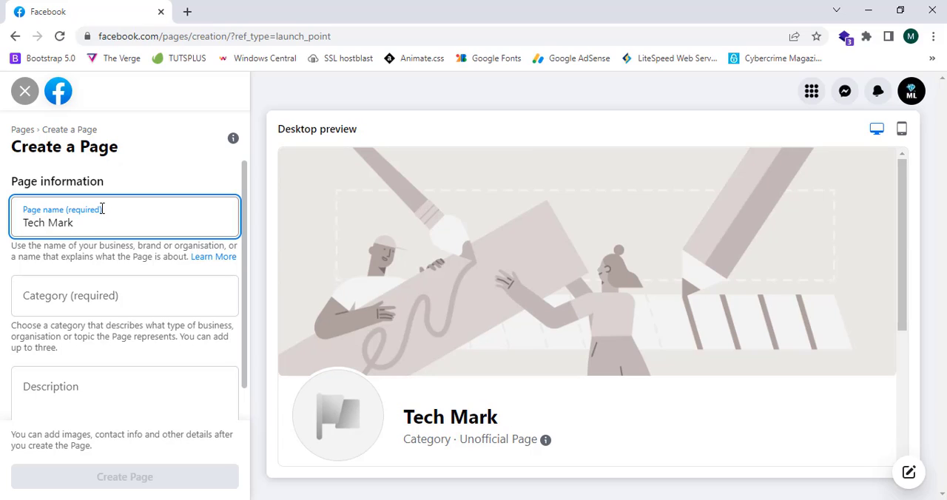
type("erter")
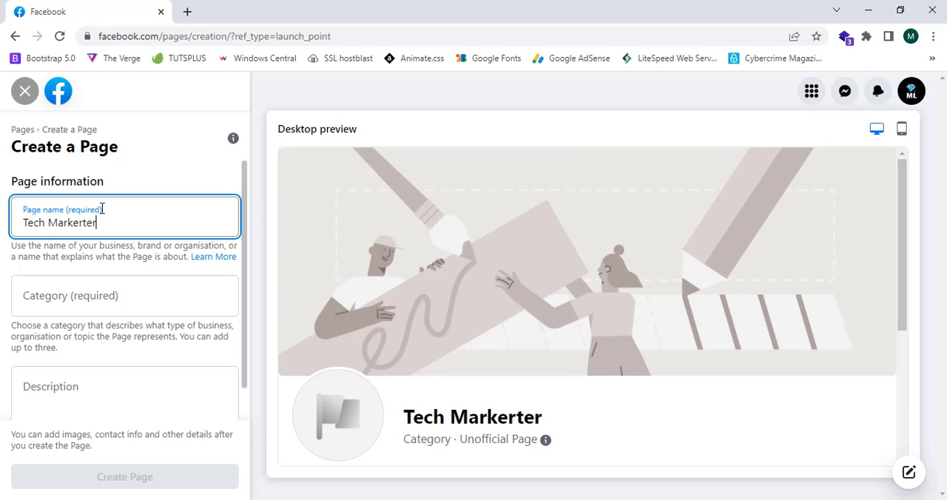
right_click(58, 222)
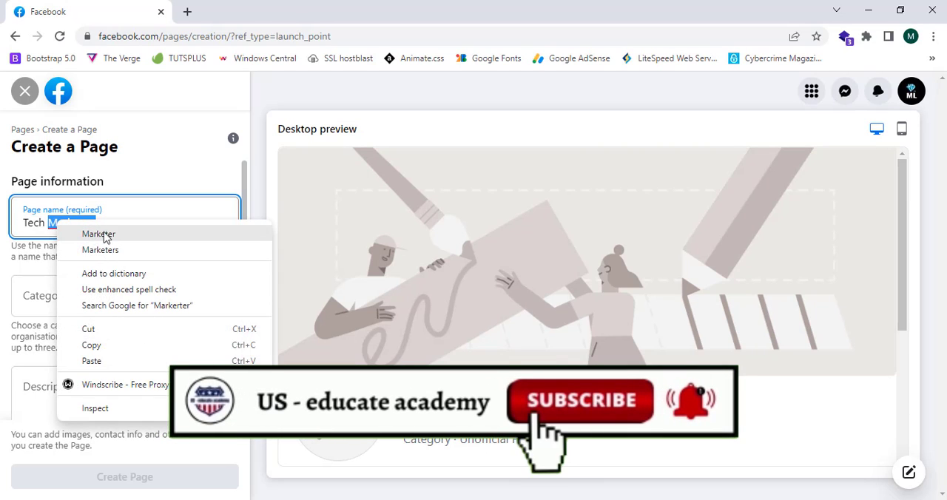
left_click(111, 236)
left_click(127, 296)
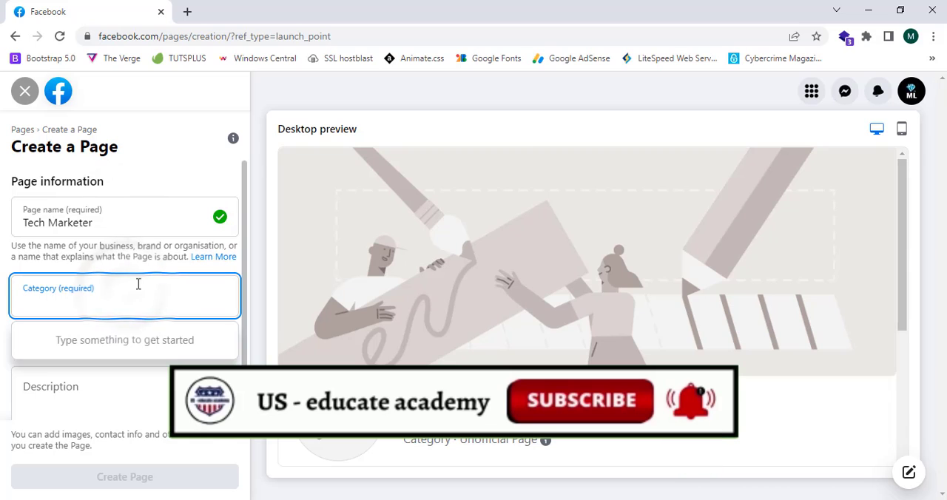
left_click(220, 215)
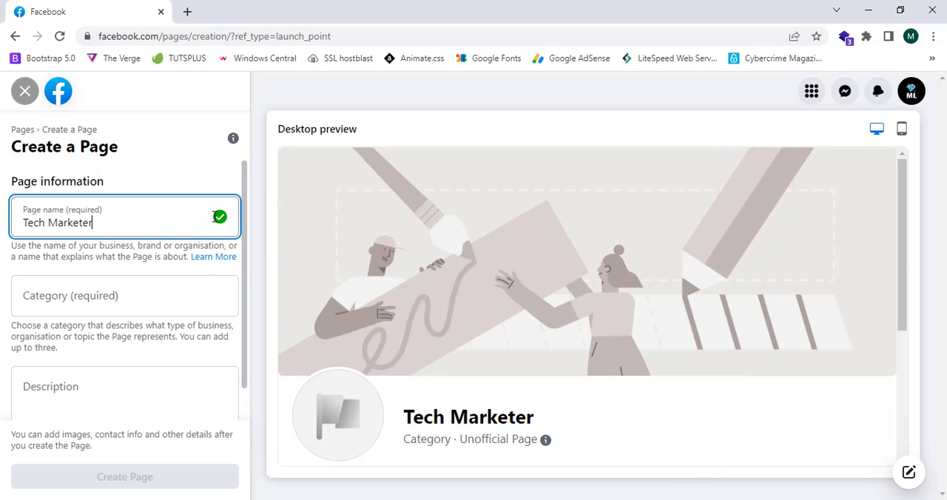
Choose Information technology company as the Page category
left_click(57, 294)
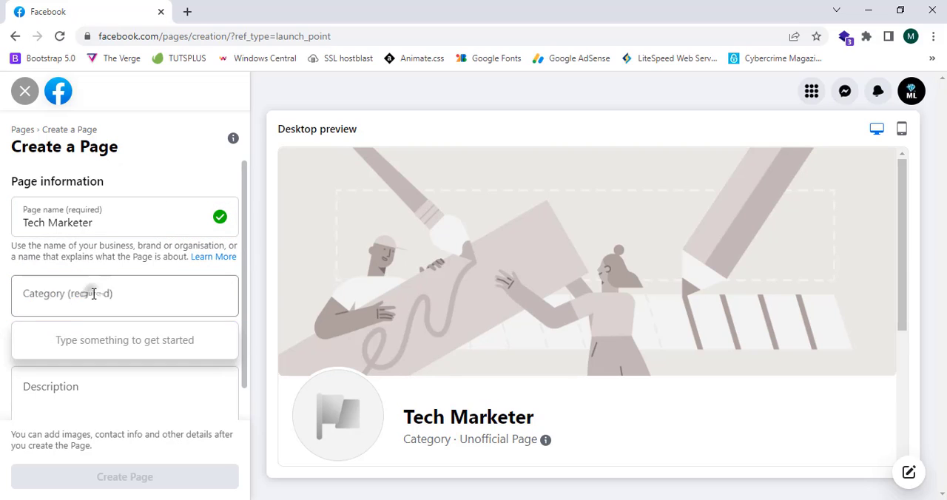
left_click(94, 294)
type("M")
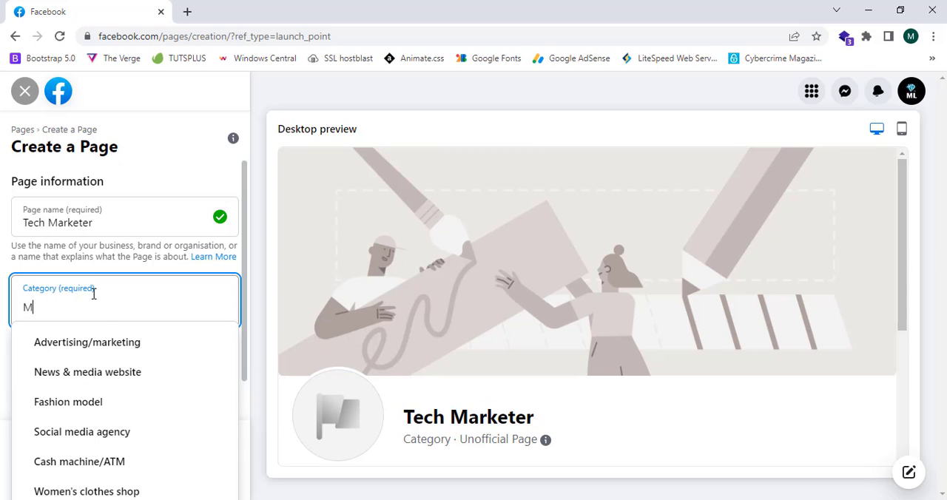
key("BackSpace")
type("Te")
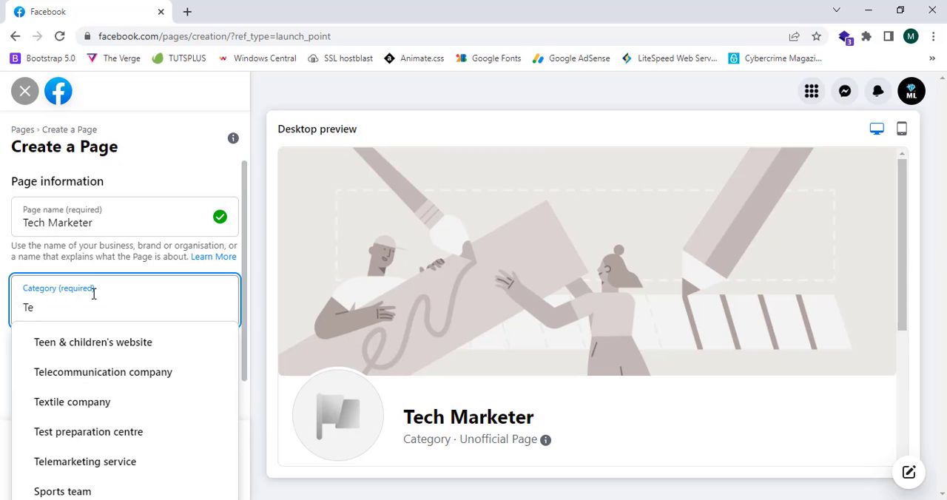
type("c")
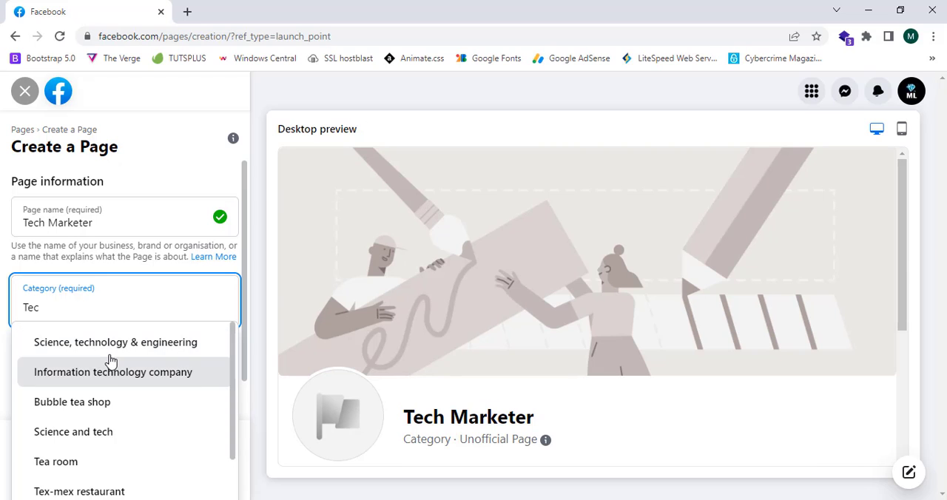
left_click(142, 381)
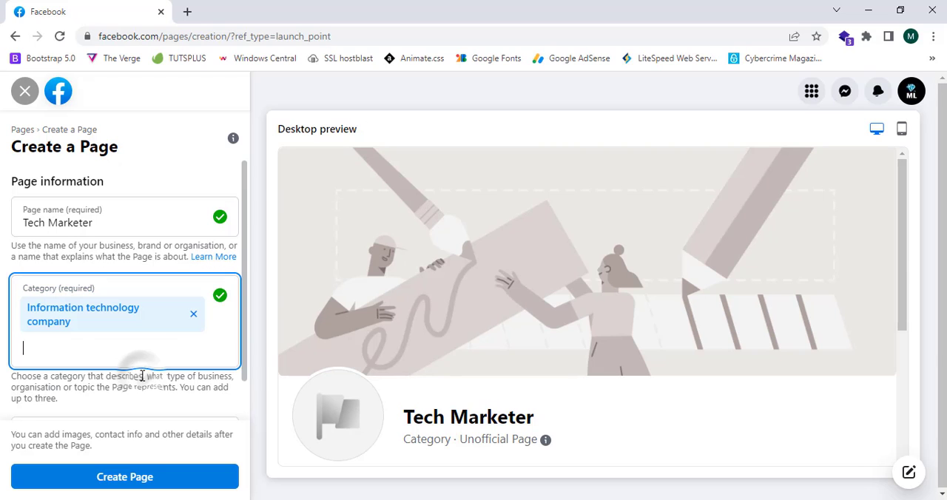
Look up a second category with "ma" and clear the whole category entry, including the chosen category
left_click(80, 355)
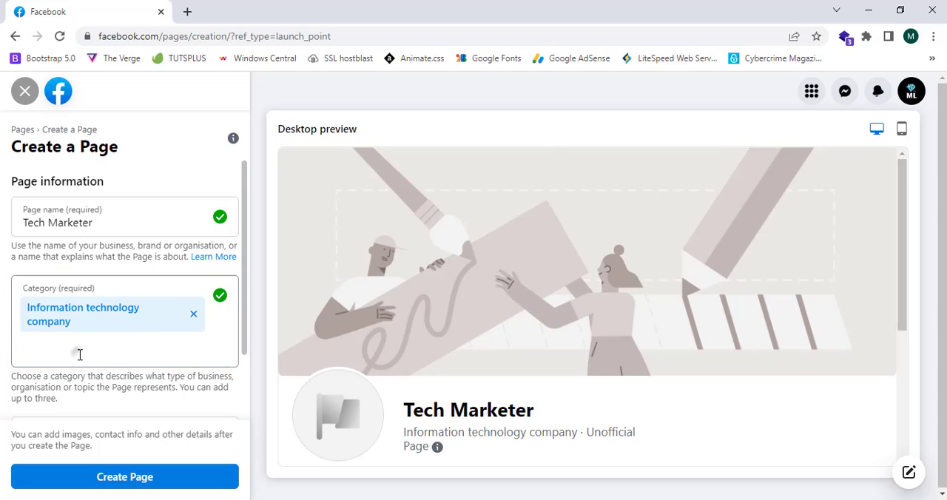
type("ma")
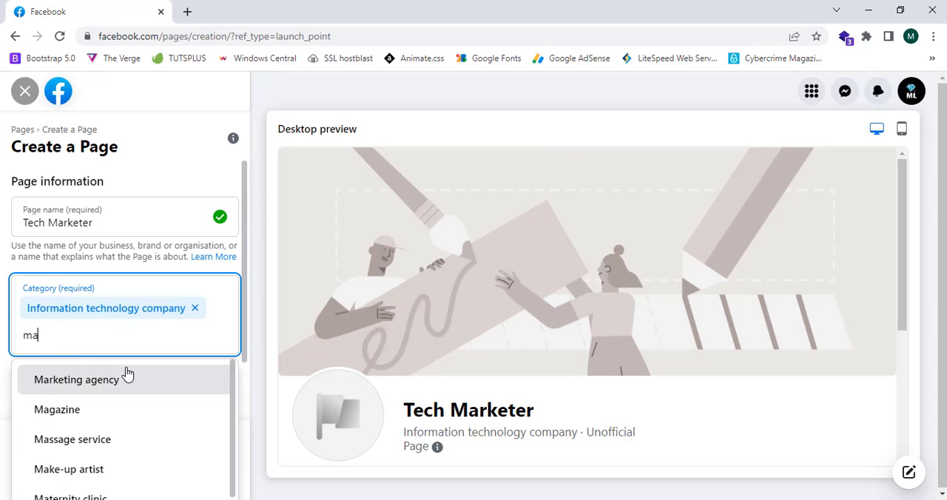
double_click(30, 336)
key("BackSpace")
key("BackSpace")
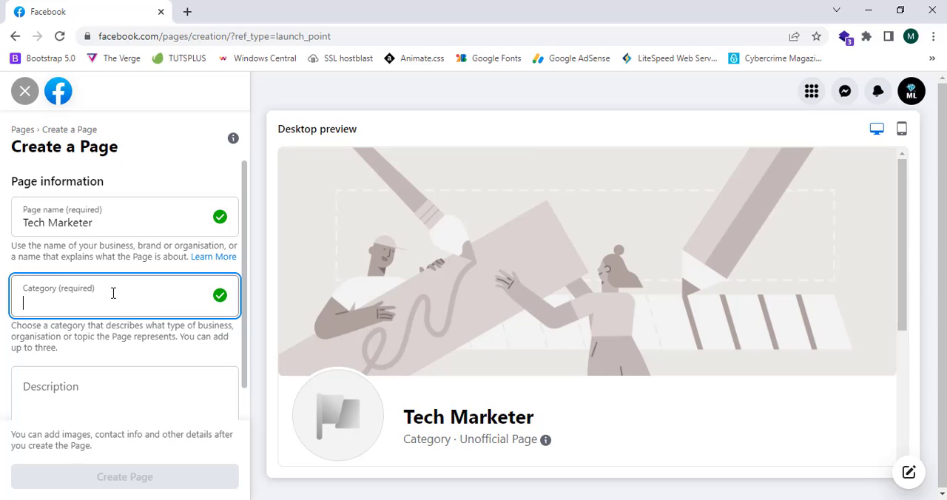
Search the categories for "inf" and set the Page category to Information technology company
type("i")
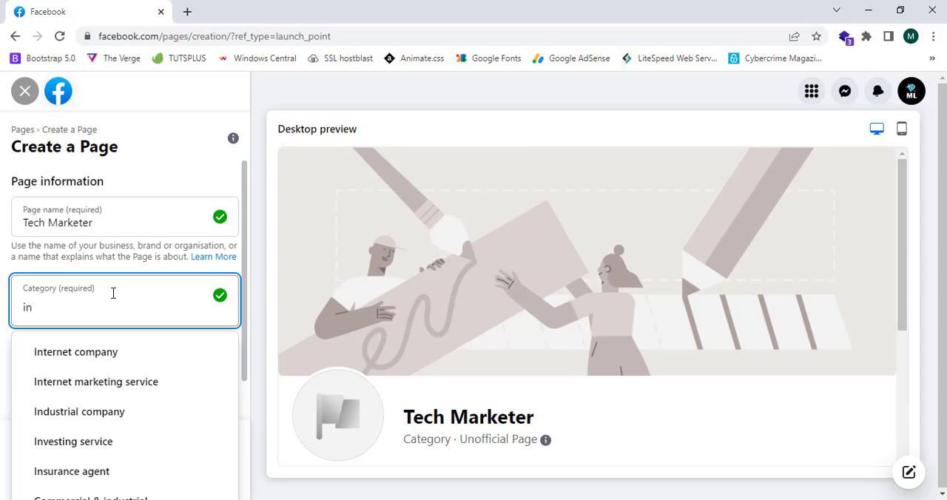
type("nf")
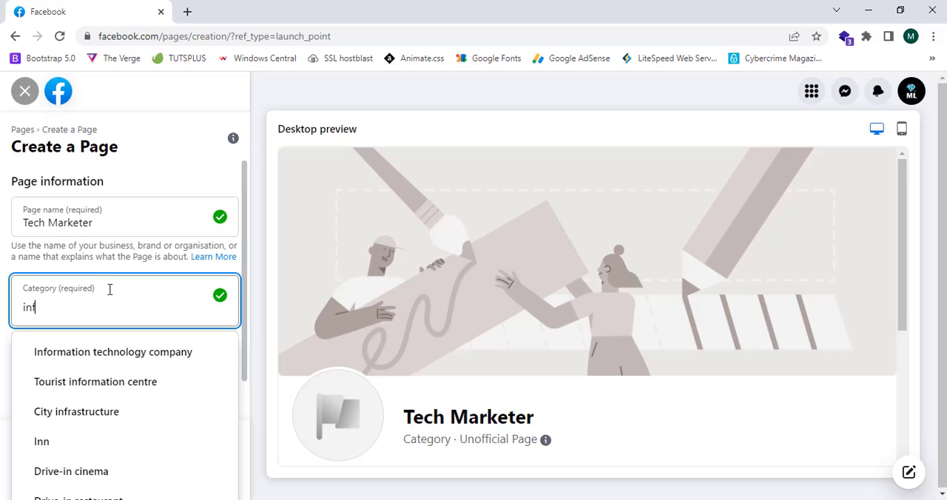
left_click(101, 351)
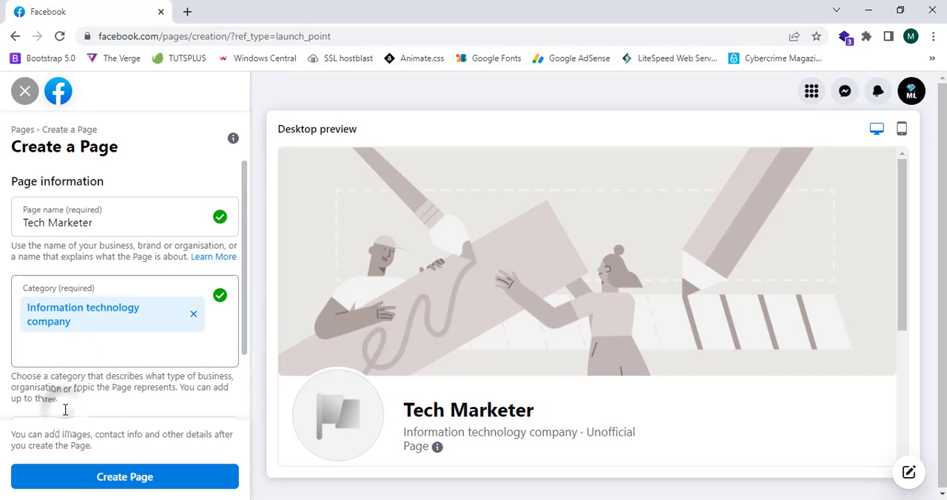
Enter "We provide all tech updates" as the Page description and check the description's character limit
scroll(74, 370, "down", 2)
scroll(114, 239, "up", 2)
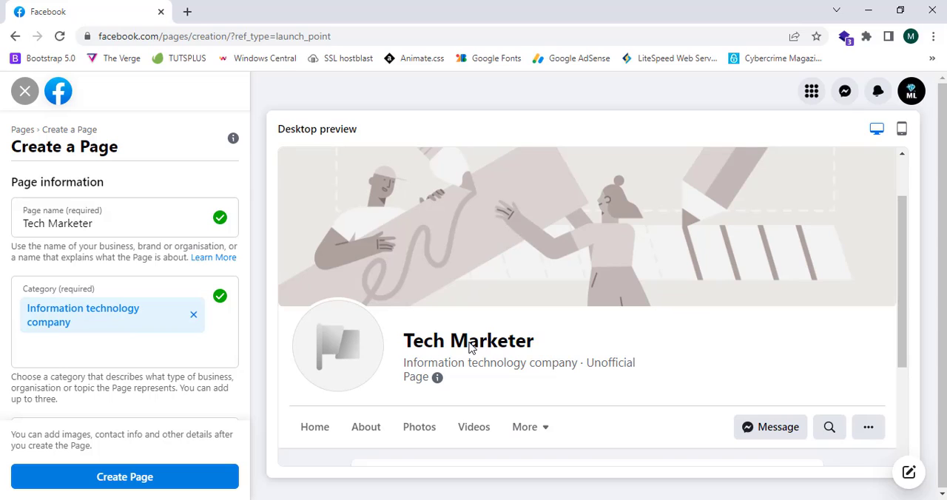
scroll(123, 363, "down", 1)
left_click(93, 364)
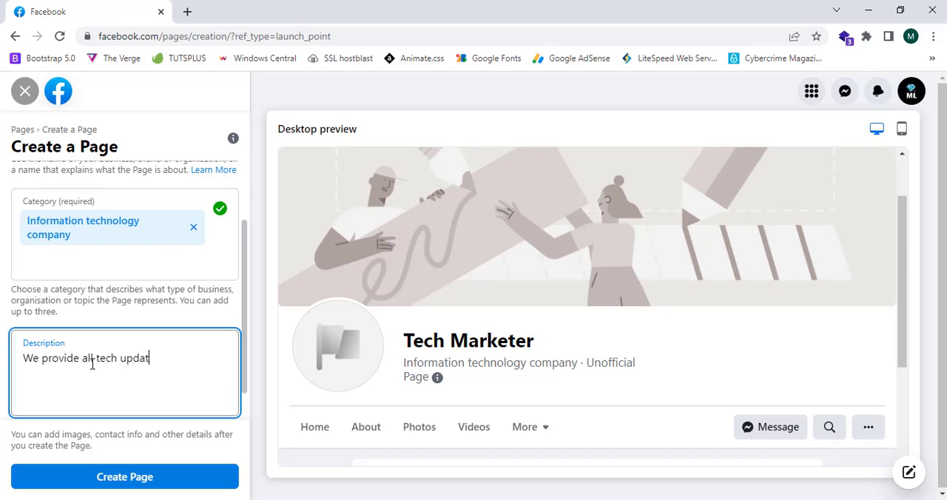
left_click(2, 375)
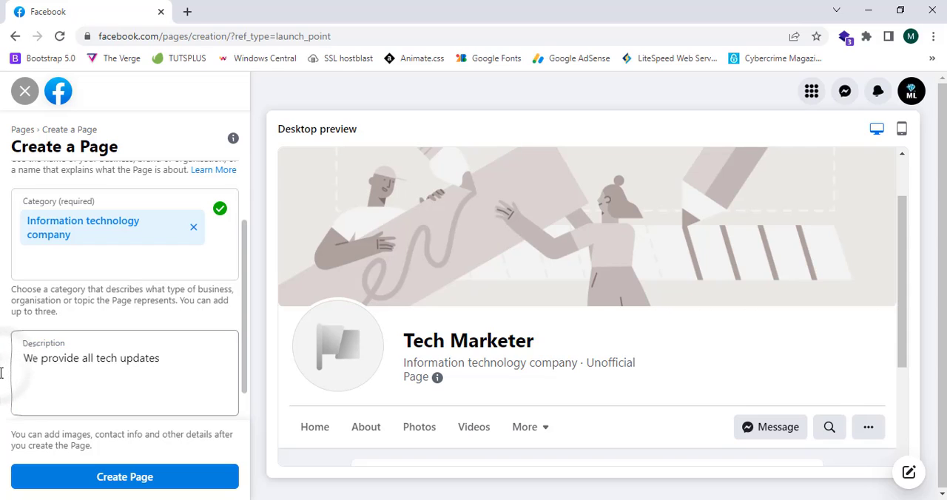
scroll(3, 379, "down", 1)
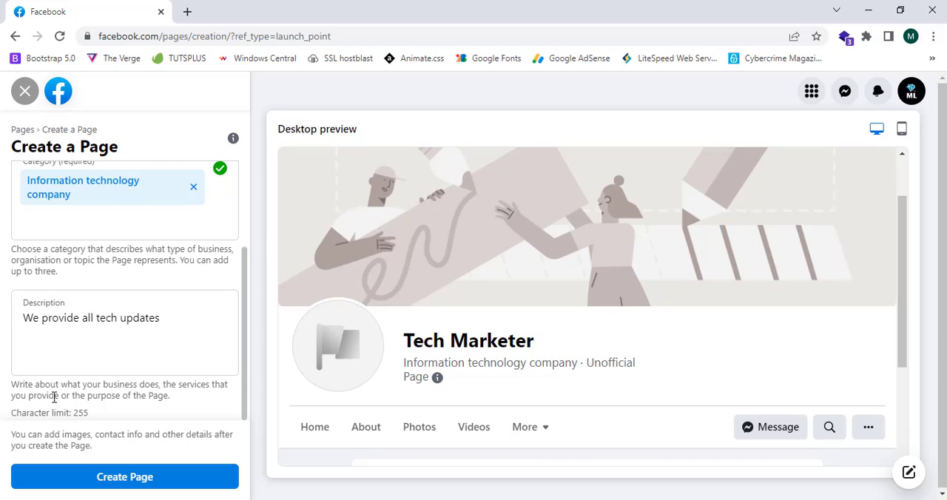
left_click_drag(68, 410, 126, 412)
left_click(121, 411)
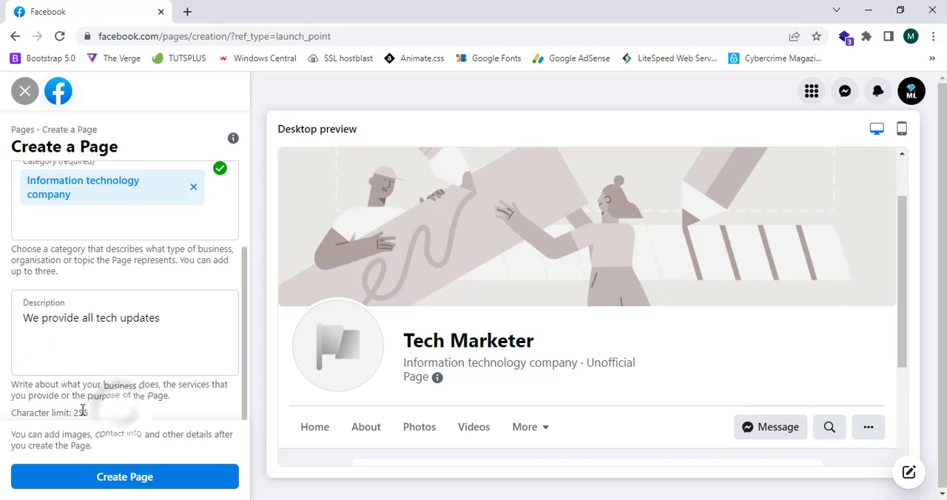
Create the Page with the entered information and switch the preview to the mobile view
scroll(103, 413, "up", 3)
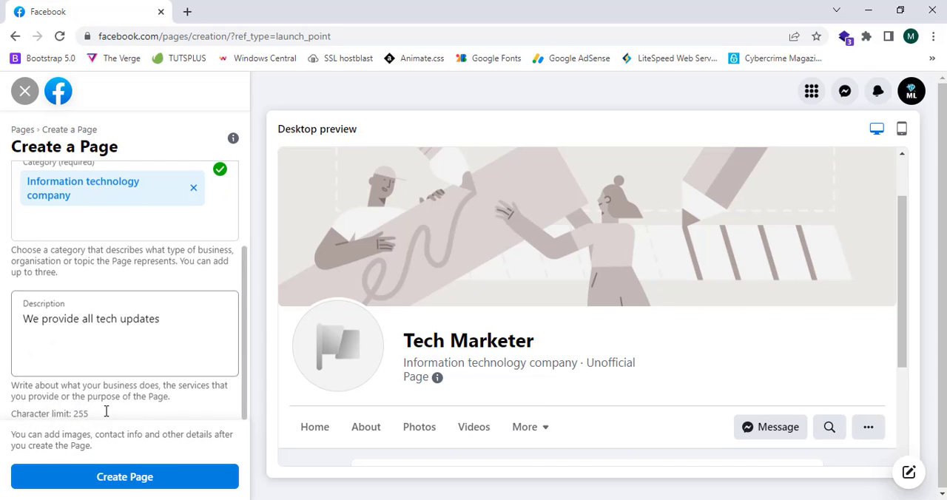
left_click(141, 482)
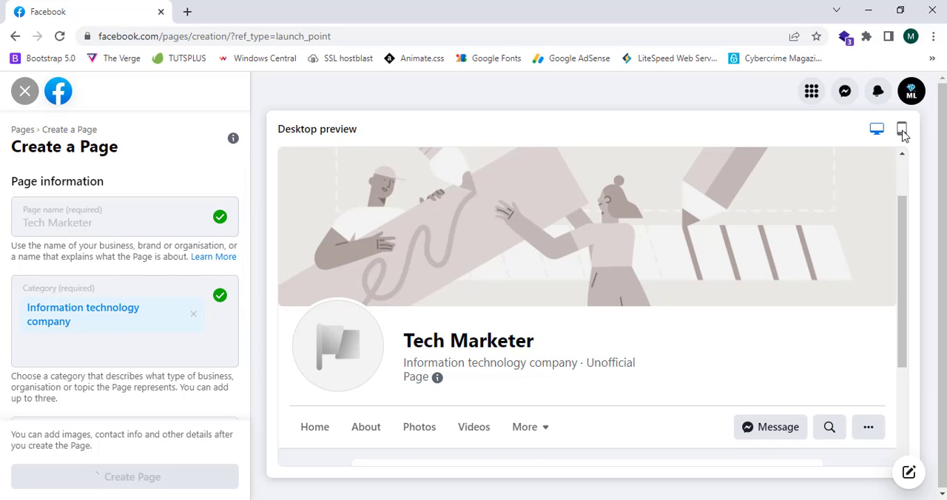
left_click(903, 132)
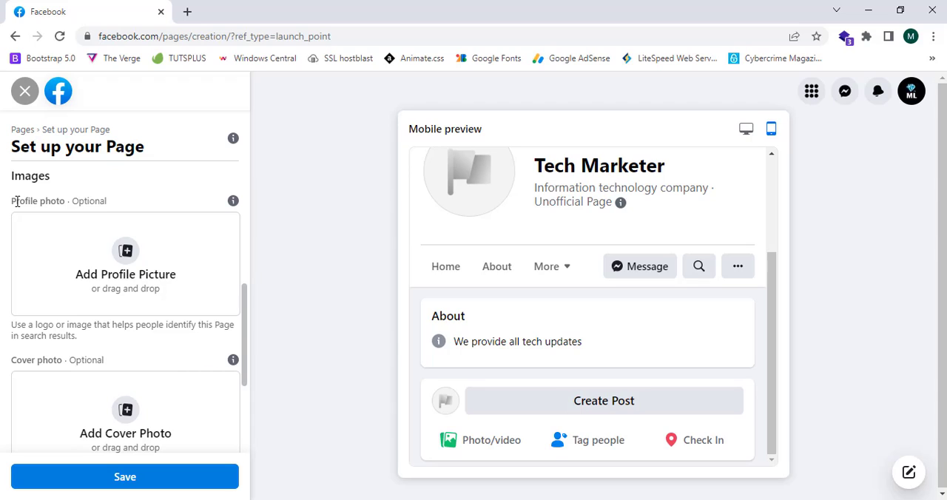
left_click_drag(13, 201, 87, 200)
left_click(113, 208)
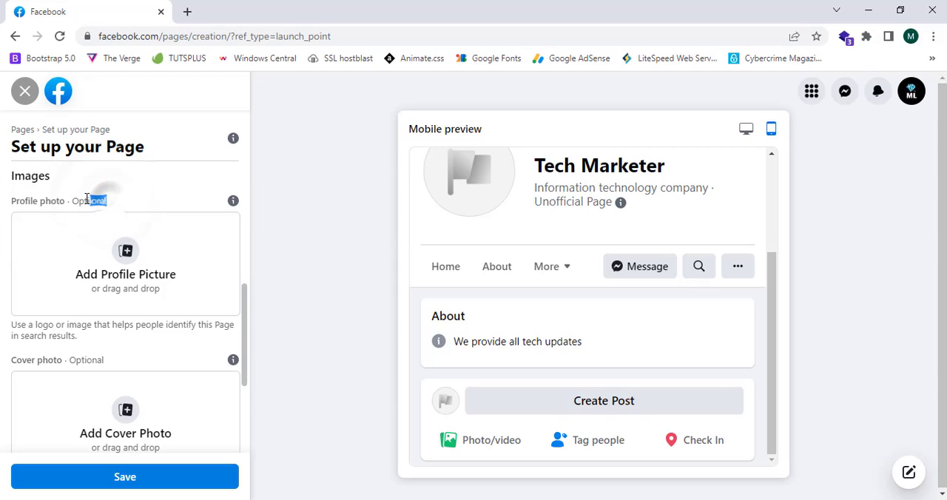
left_click(93, 198)
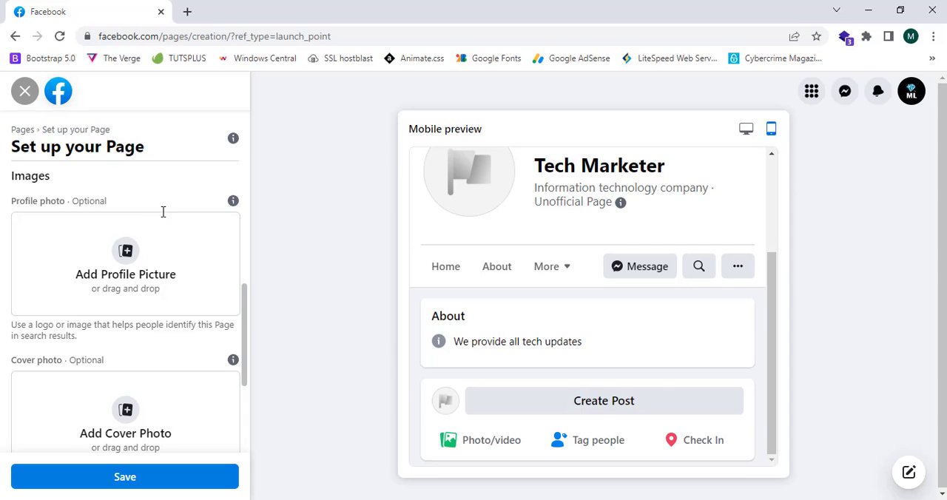
left_click(129, 254)
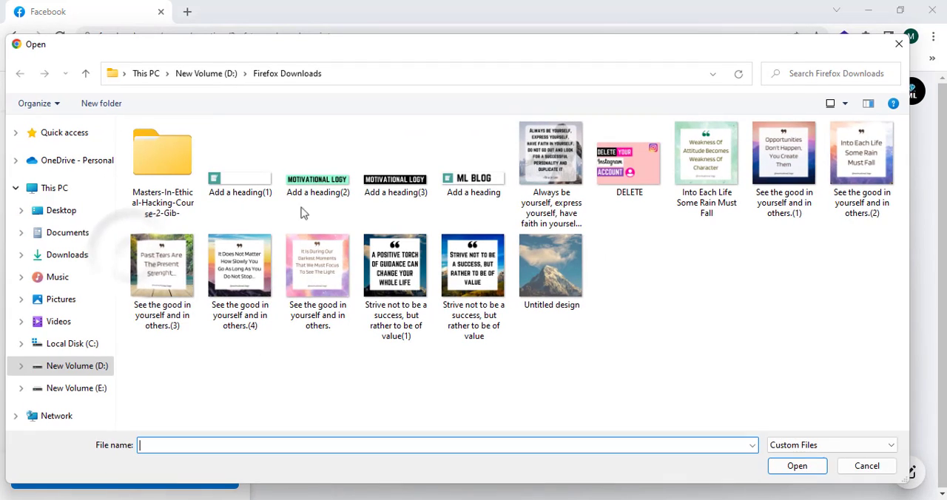
left_click(898, 48)
left_click(128, 258)
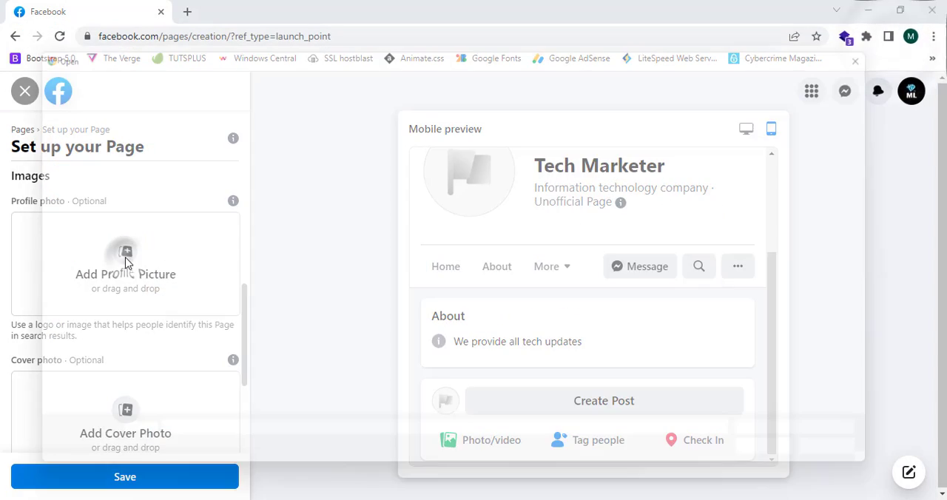
left_click(898, 44)
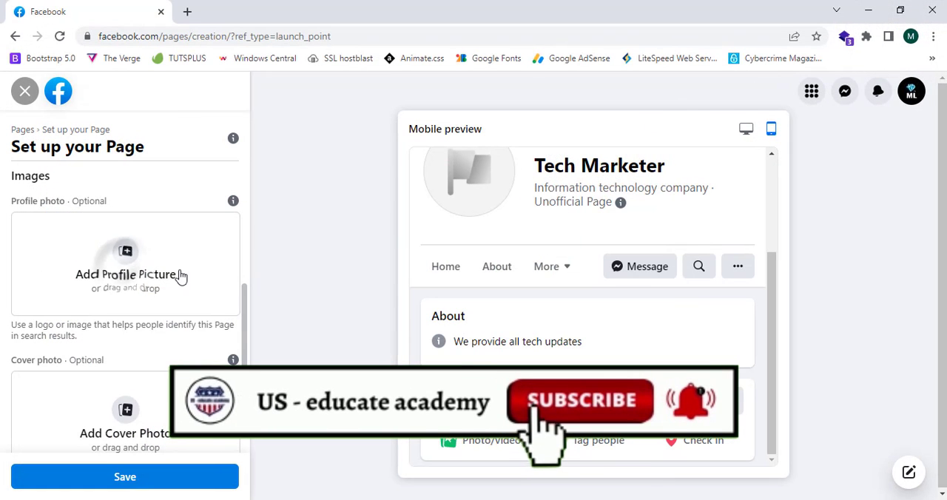
Review the cover photo and notification options of the Page setup, toggling all notifications about the Page off and on again
scroll(148, 265, "down", 2)
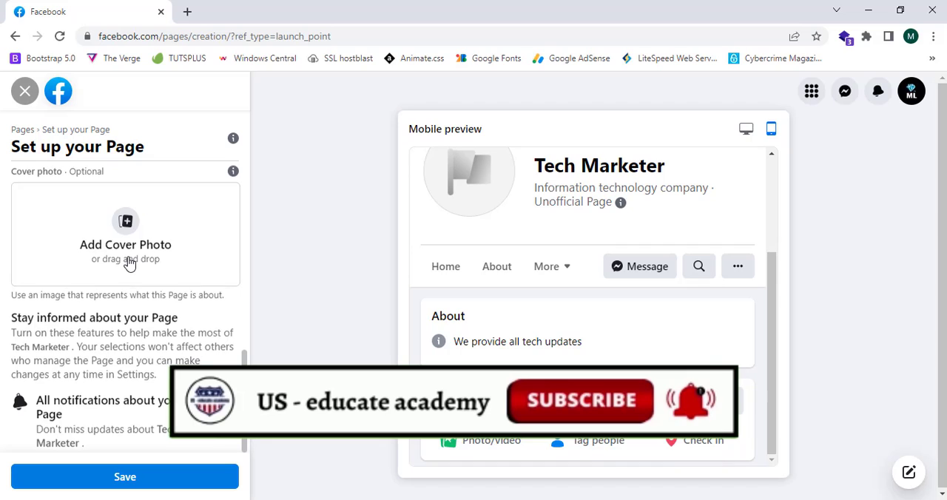
scroll(127, 260, "up", 1)
scroll(128, 260, "down", 1)
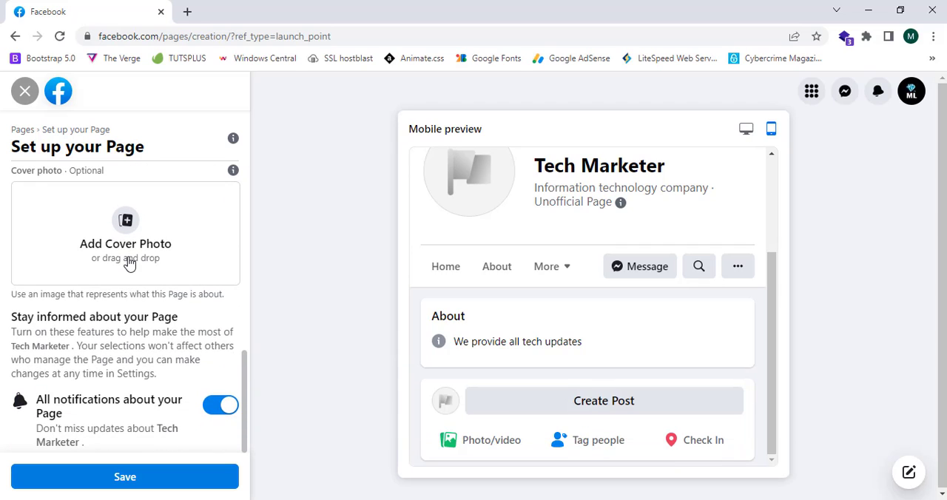
scroll(127, 260, "up", 3)
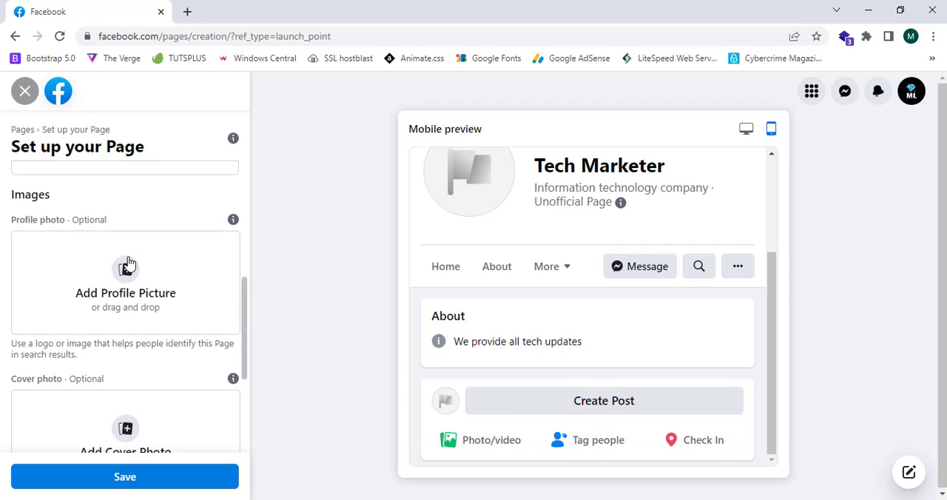
scroll(128, 261, "down", 3)
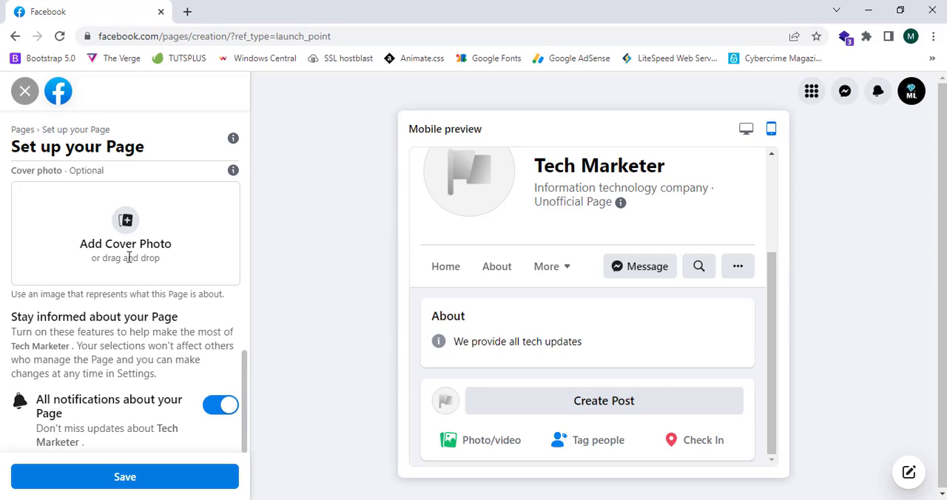
left_click(225, 409)
left_click(225, 409)
Upload the "Add a heading" image with the ML BLOG logo as the profile photo and save the Page setup
scroll(222, 410, "up", 3)
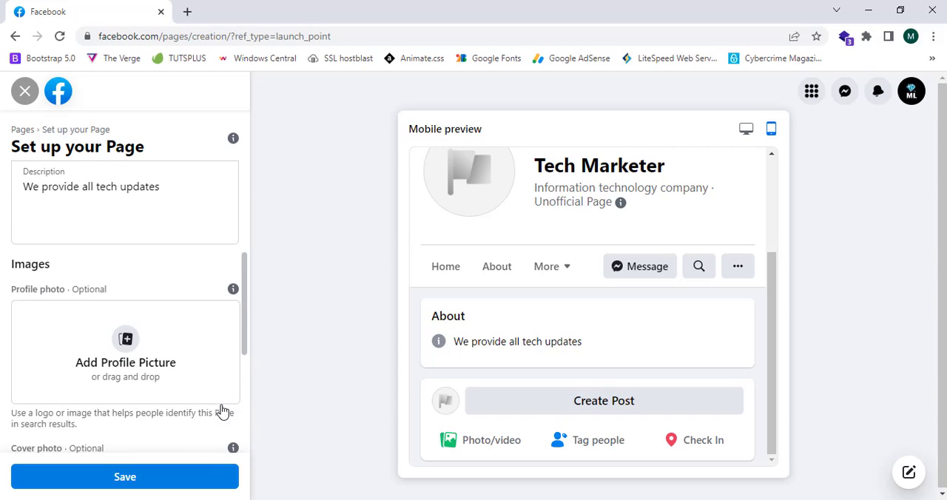
scroll(146, 313, "down", 1)
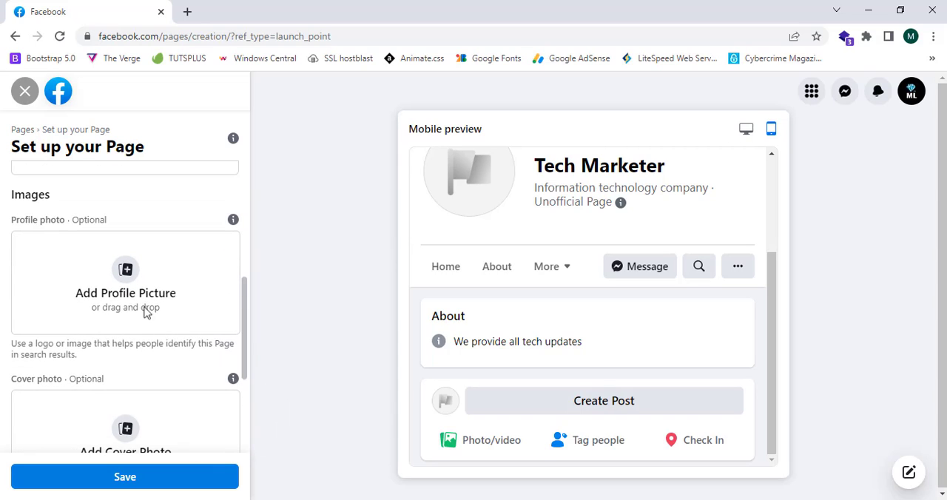
left_click(110, 267)
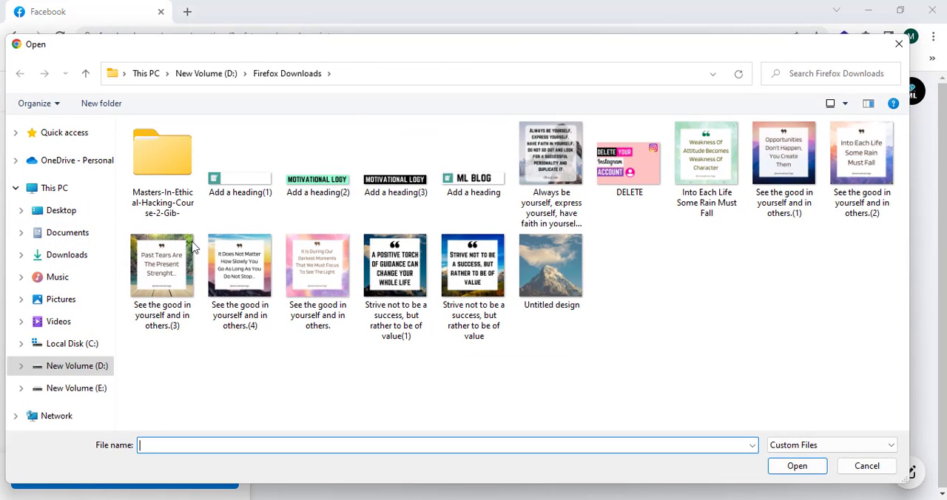
left_click(466, 185)
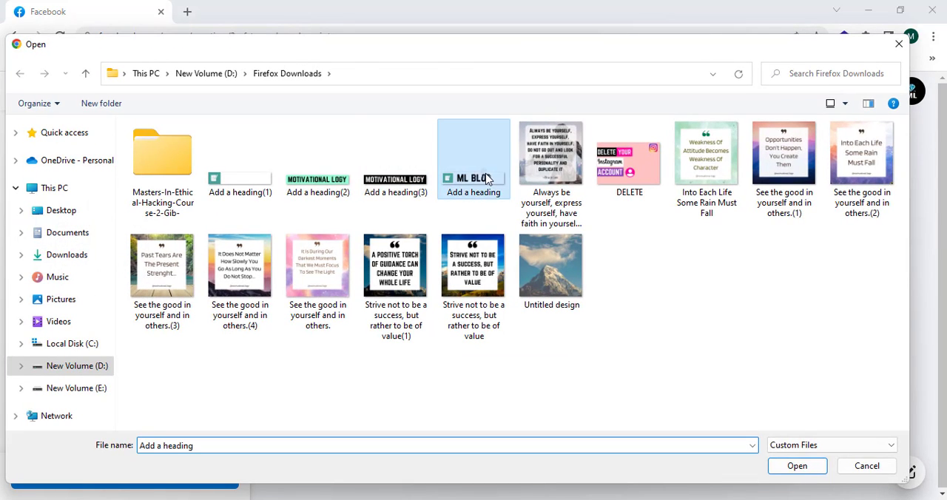
left_click(796, 466)
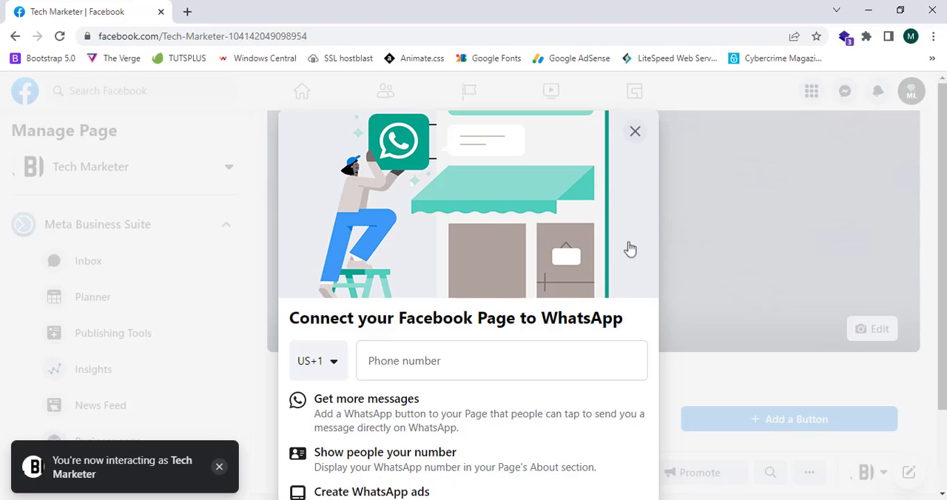
Read through the offer to connect the Page to WhatsApp and dismiss it without connecting a number
scroll(509, 157, "down", 2)
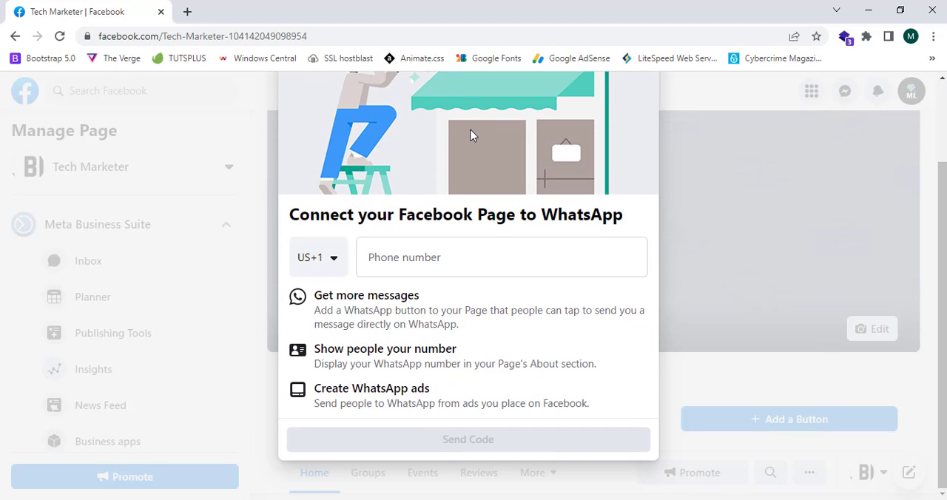
left_click_drag(294, 214, 491, 229)
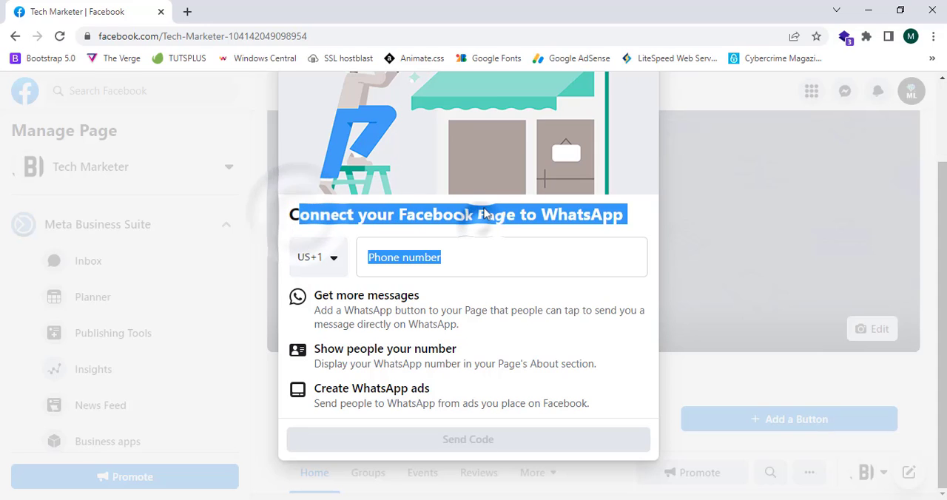
left_click(485, 228)
scroll(487, 200, "up", 2)
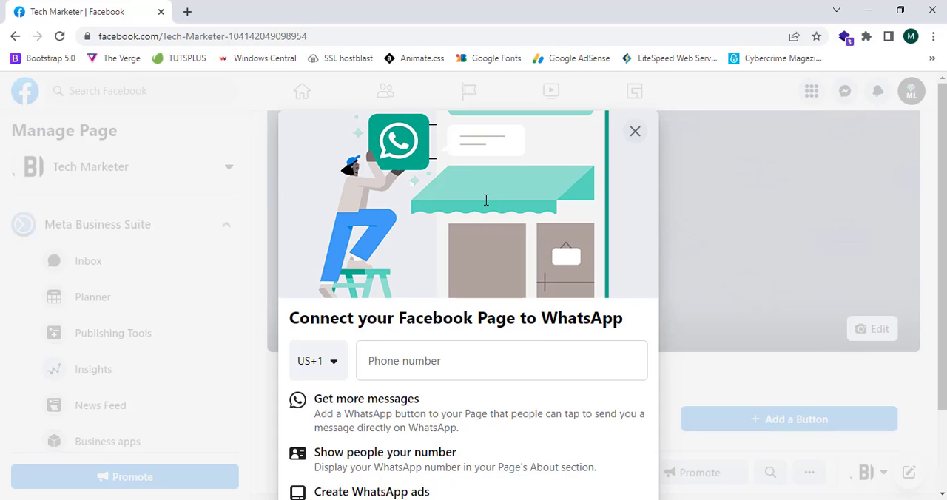
scroll(486, 200, "down", 3)
scroll(487, 208, "up", 3)
scroll(486, 206, "down", 3)
scroll(488, 207, "up", 3)
left_click(635, 131)
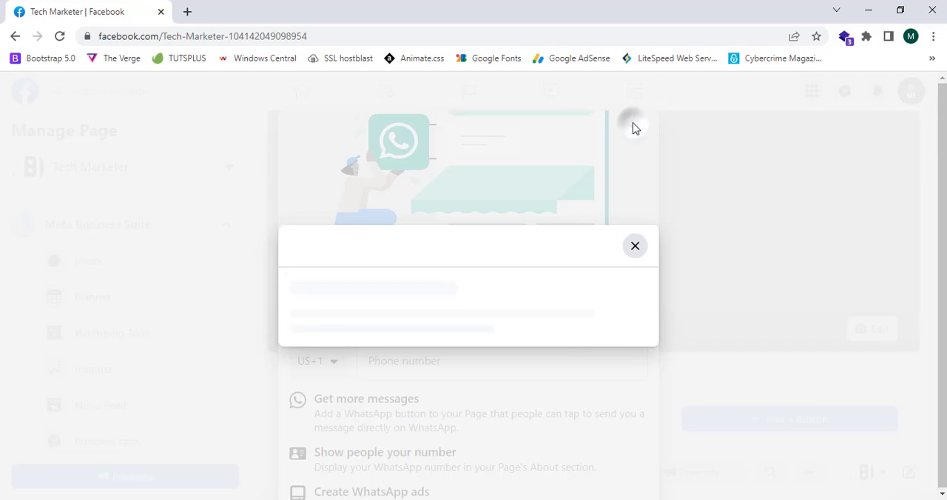
left_click(594, 378)
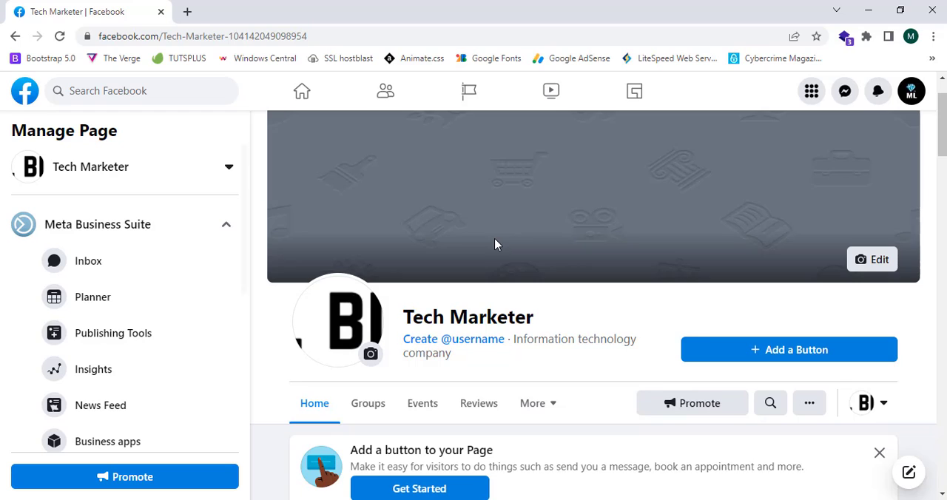
Look over the new Page and add an action button that lets visitors follow it
scroll(496, 245, "down", 4)
scroll(497, 245, "up", 3)
scroll(496, 245, "up", 1)
scroll(497, 239, "down", 4)
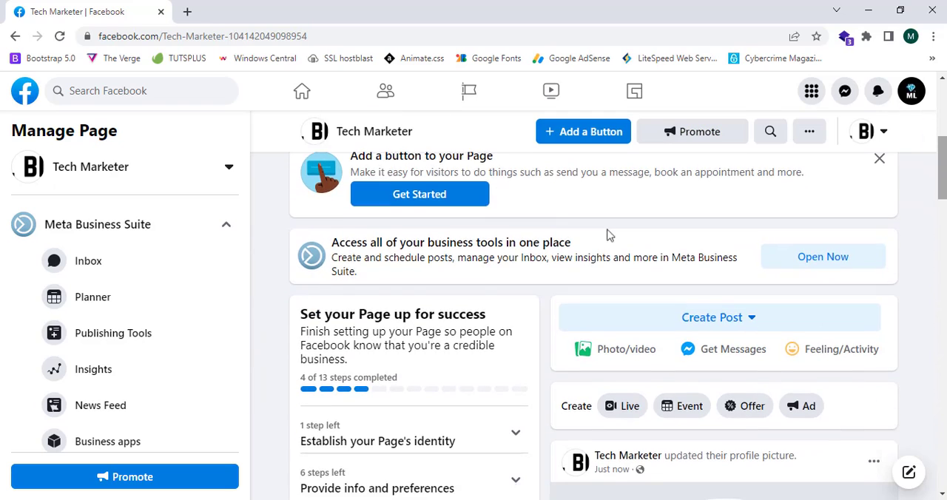
scroll(820, 212, "up", 2)
left_click(849, 214)
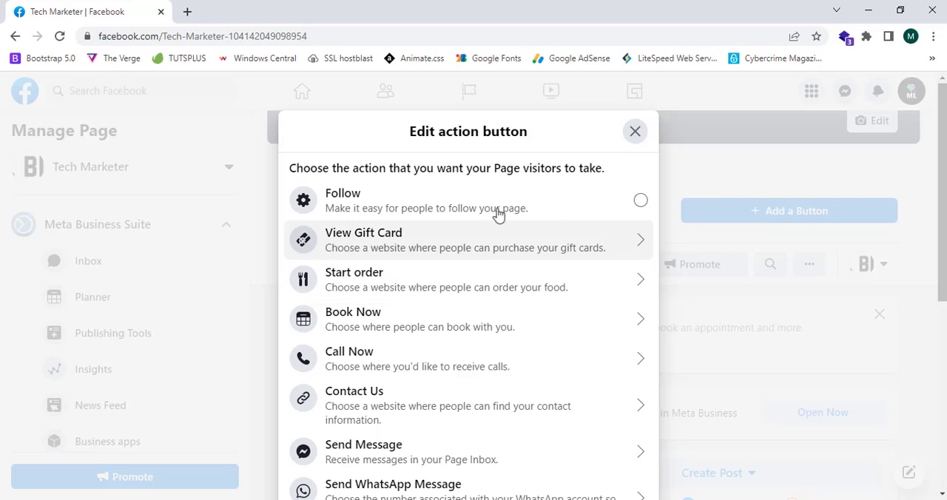
key("Escape")
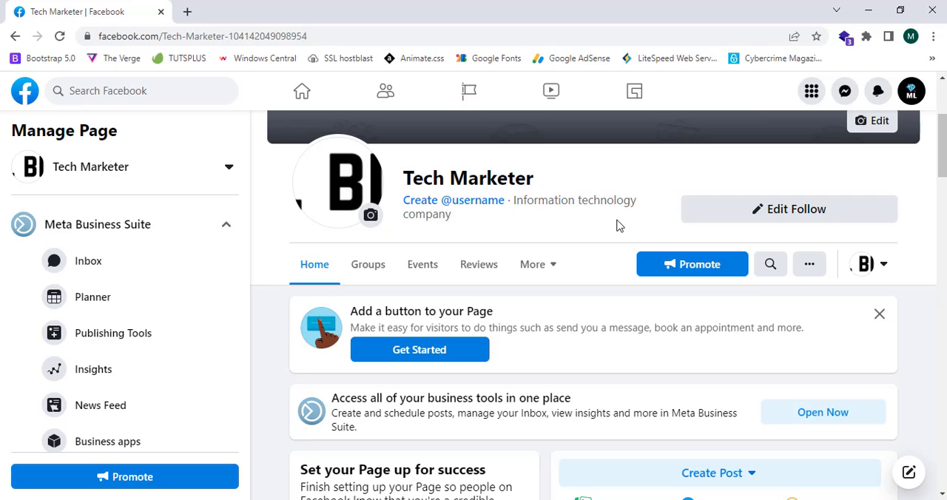
Start creating a username for the Page and enter techmarktr
scroll(614, 230, "up", 2)
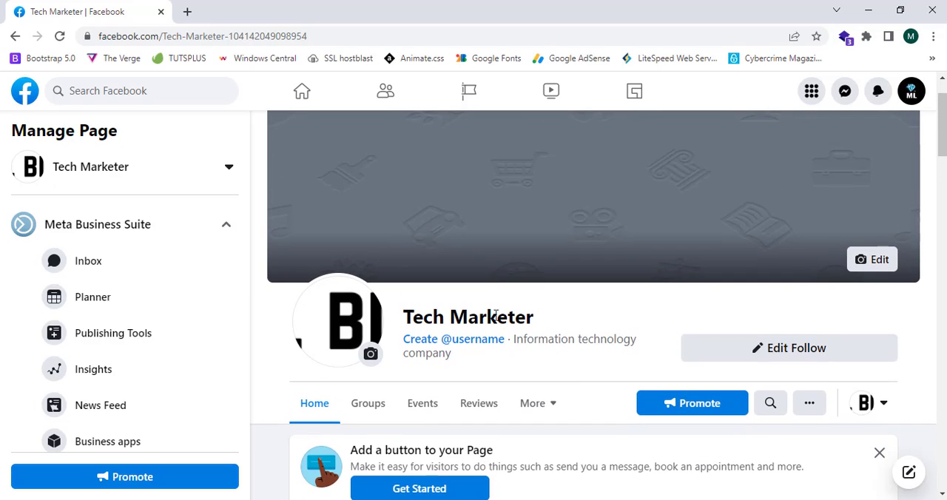
left_click(456, 343)
left_click(348, 338)
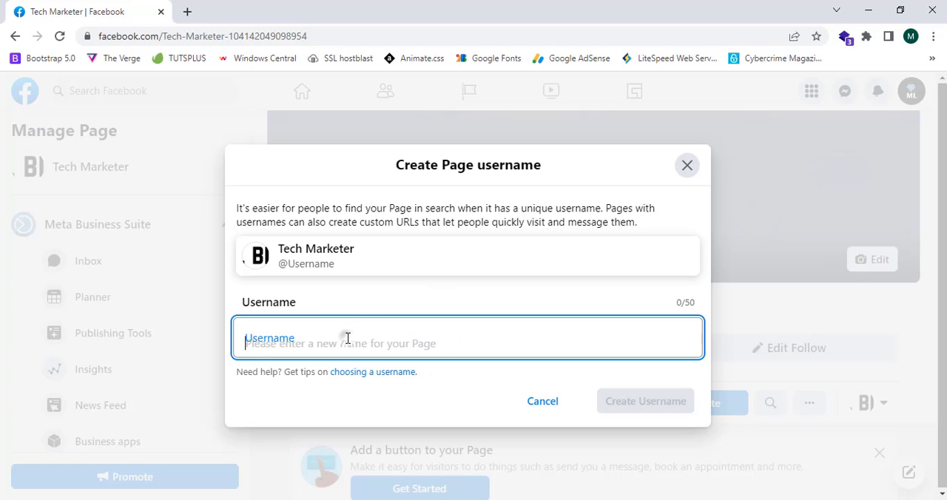
type("t")
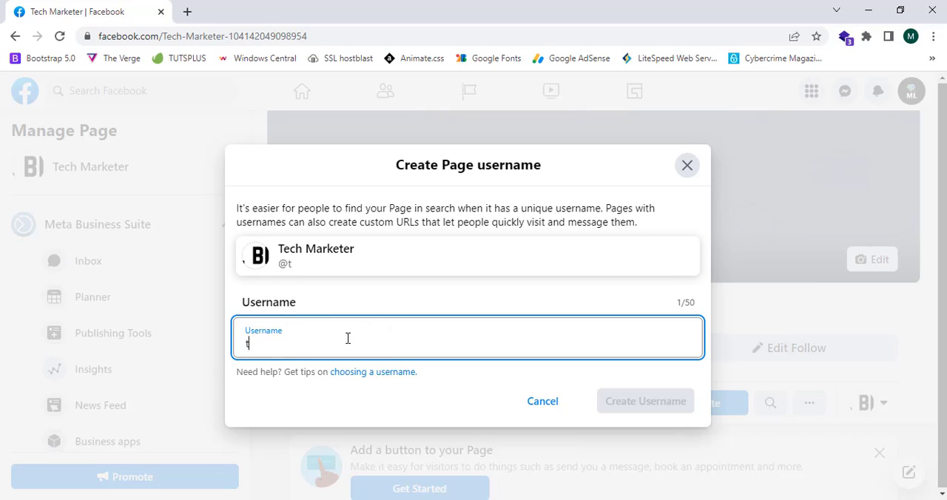
key("BackSpace")
type("tr")
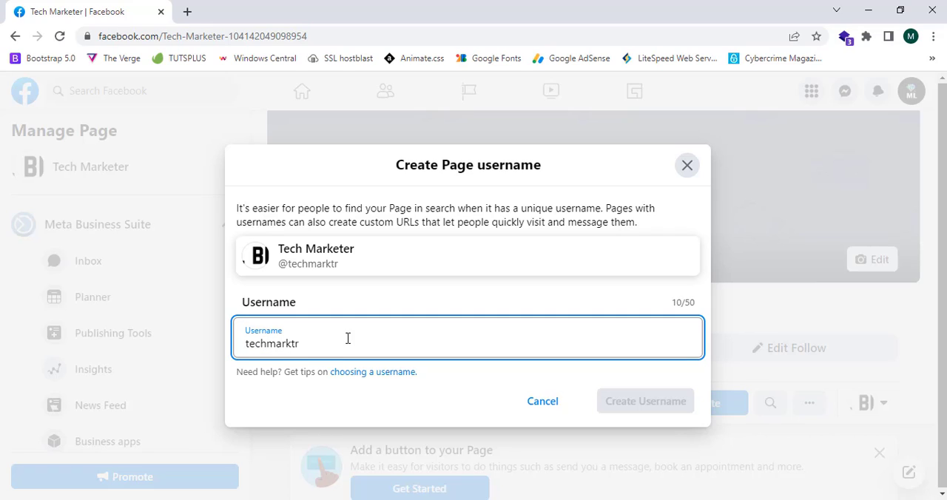
Have the entered username checked, create it for the Page and close the confirmation
left_click(460, 391)
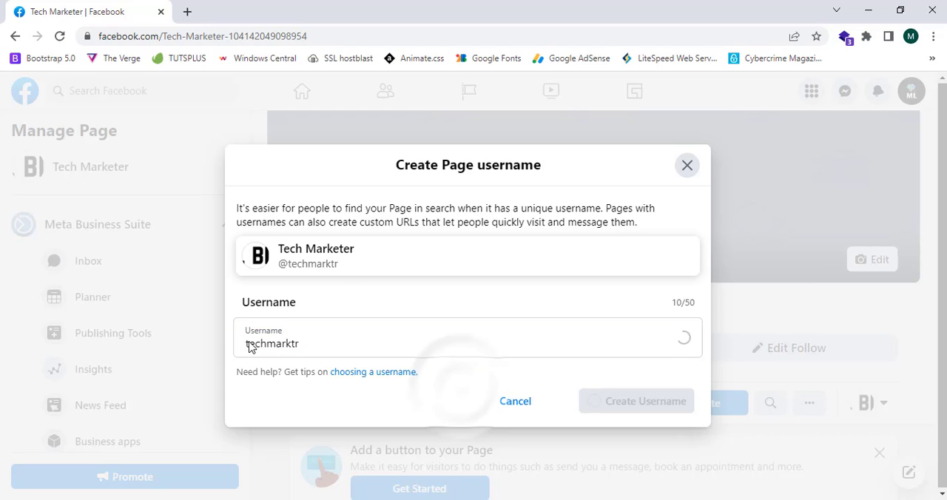
left_click(252, 347)
left_click(450, 387)
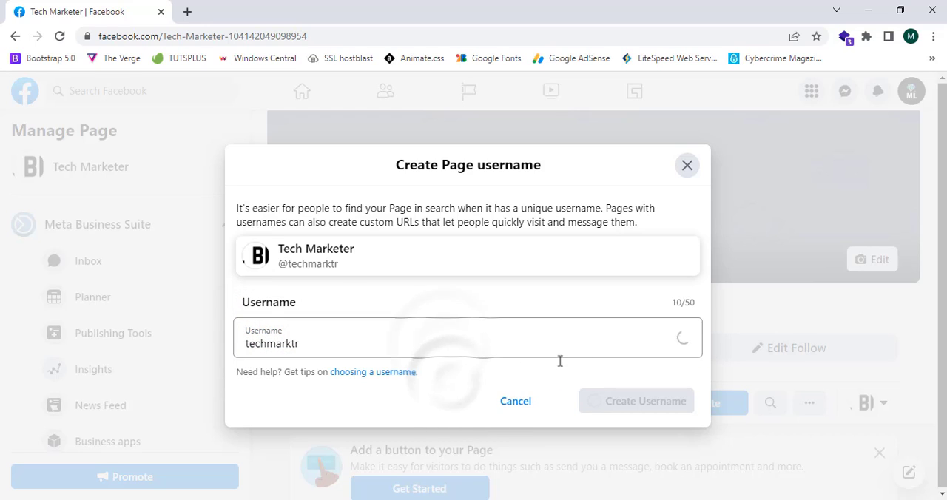
left_click(685, 338)
left_click(459, 393)
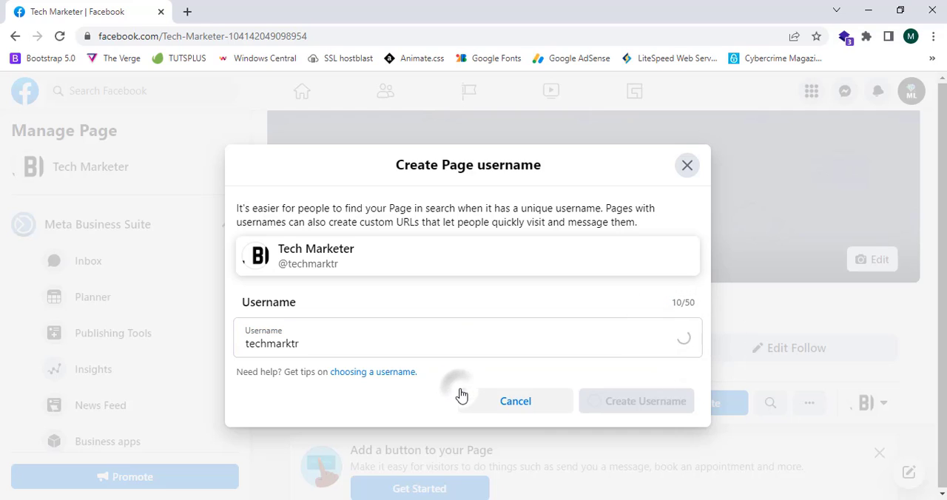
left_click(631, 403)
left_click(590, 379)
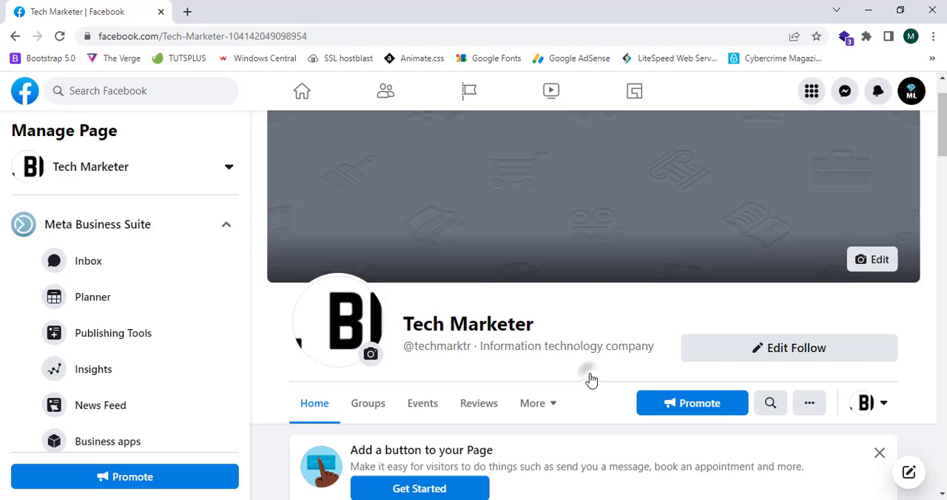
mouse_move(408, 348)
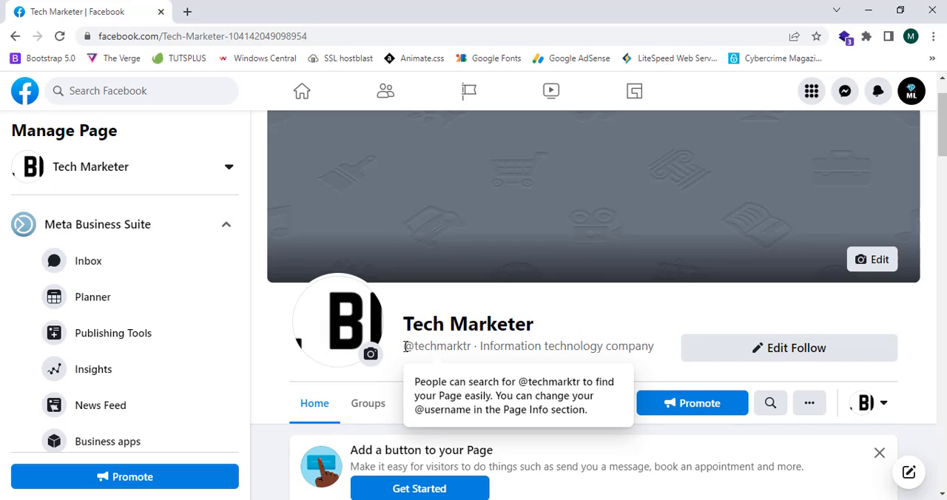
left_click_drag(406, 347, 546, 7)
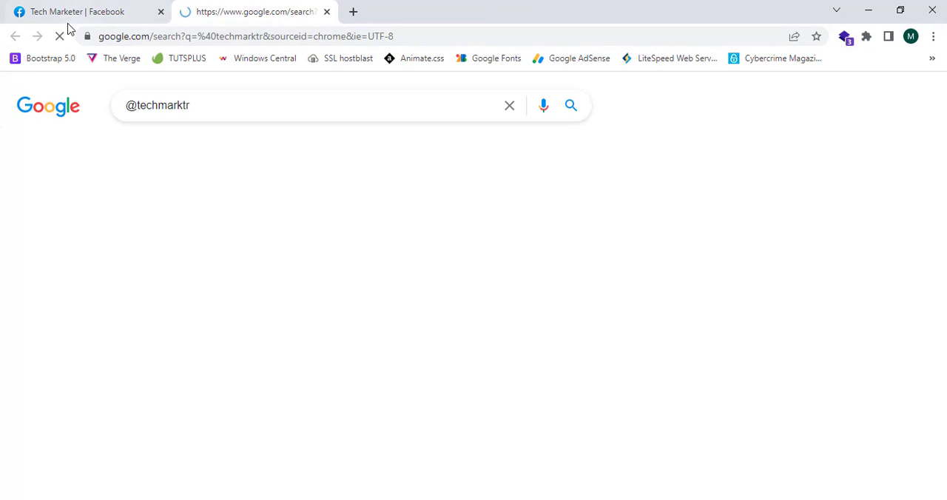
left_click(74, 11)
left_click(207, 12)
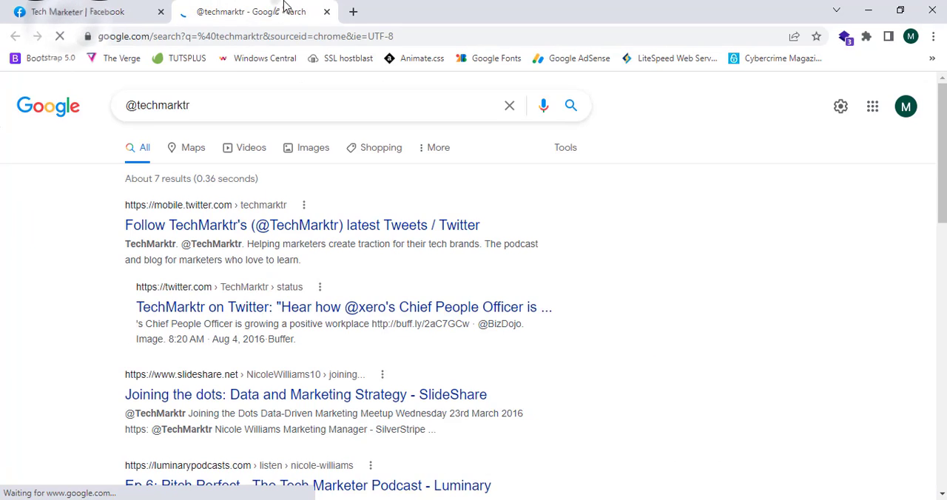
scroll(296, 186, "down", 3)
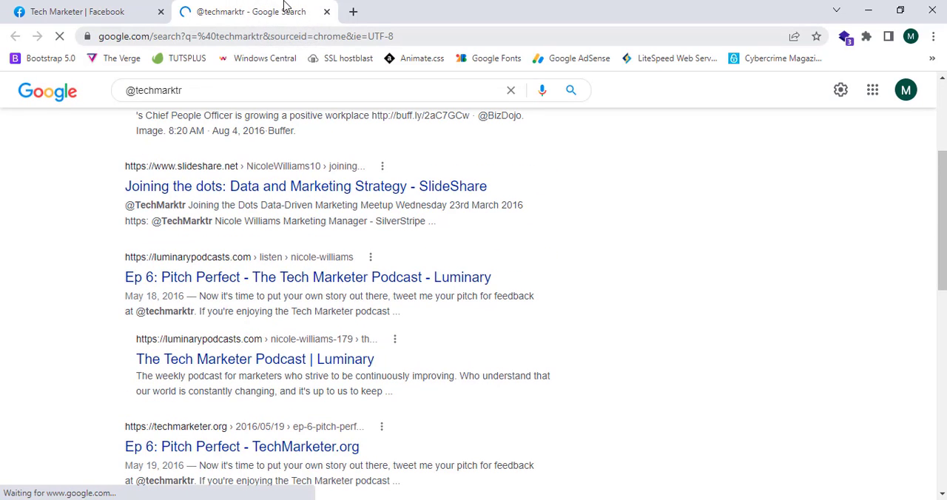
left_click(326, 12)
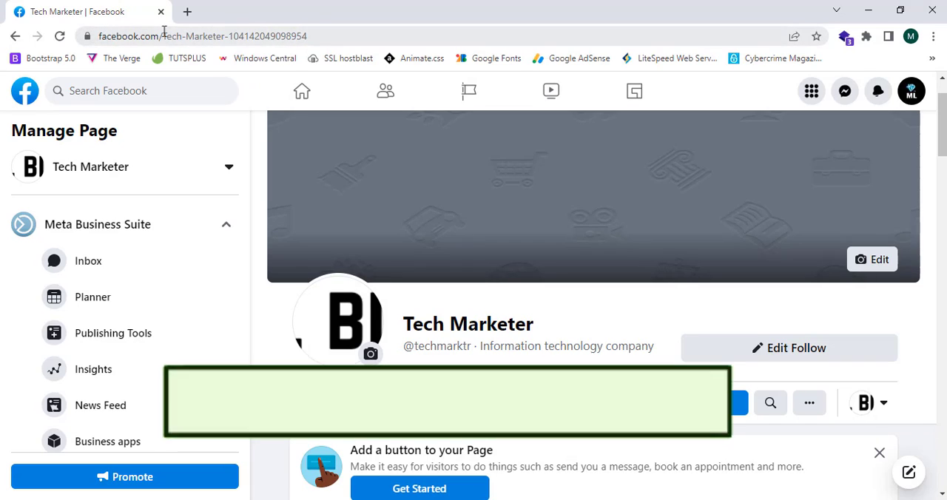
Check the Page's web address and go to the Facebook home feed
left_click_drag(309, 36, 336, 37)
left_click(275, 82)
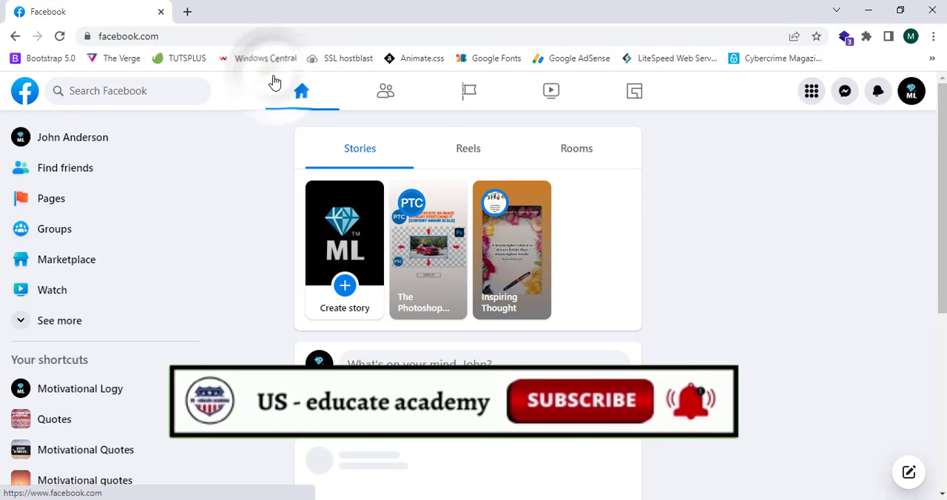
Open the list of managed Pages, refresh it and go to the Tech Marketer Page
left_click(96, 199)
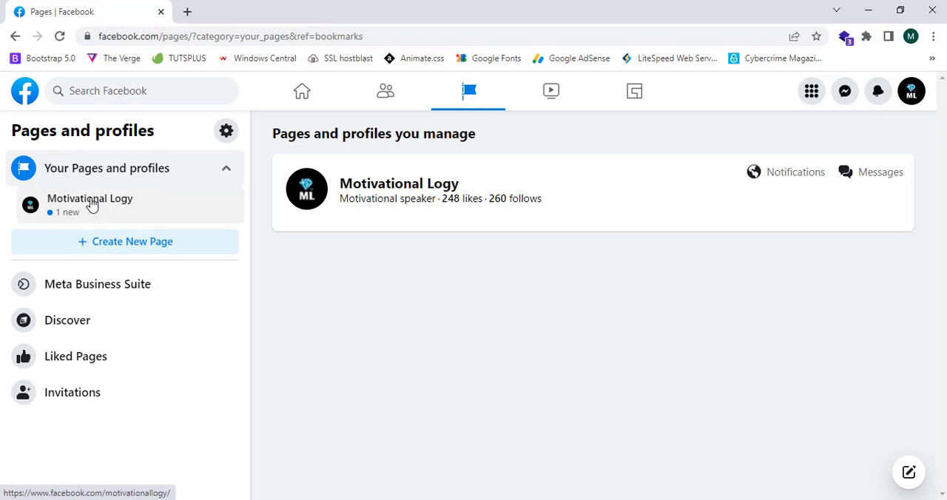
left_click(59, 37)
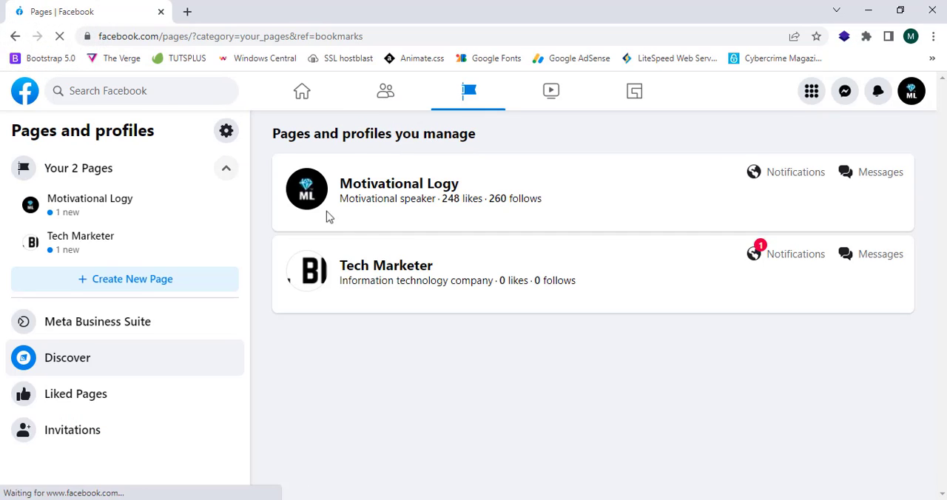
left_click(404, 267)
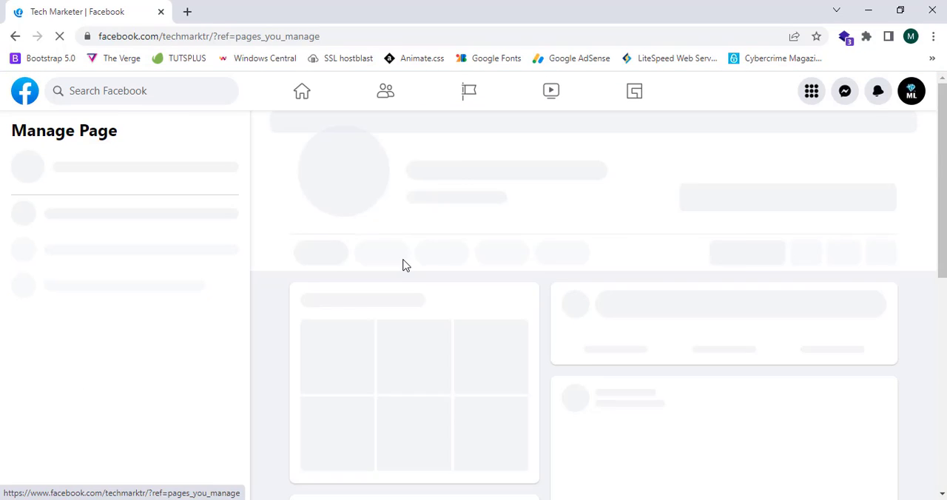
Check the username part of the Tech Marketer Page's web address
scroll(400, 259, "down", 2)
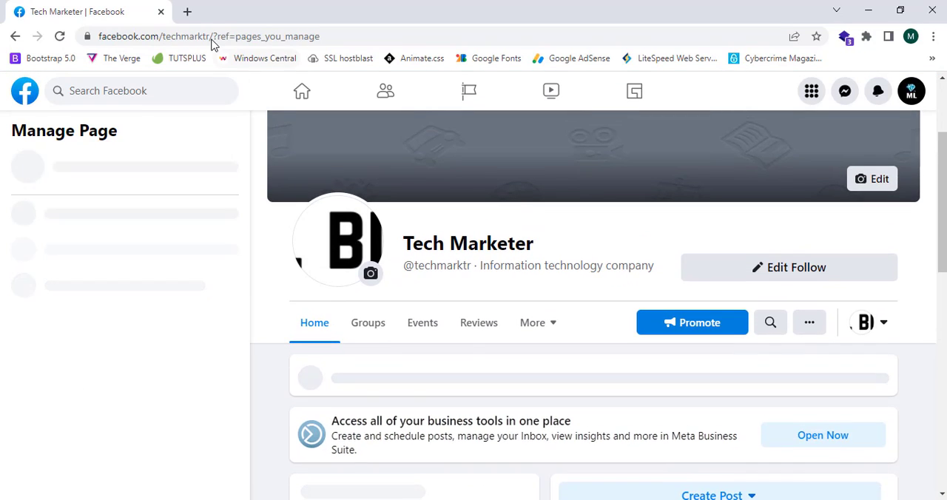
left_click_drag(212, 39, 98, 37)
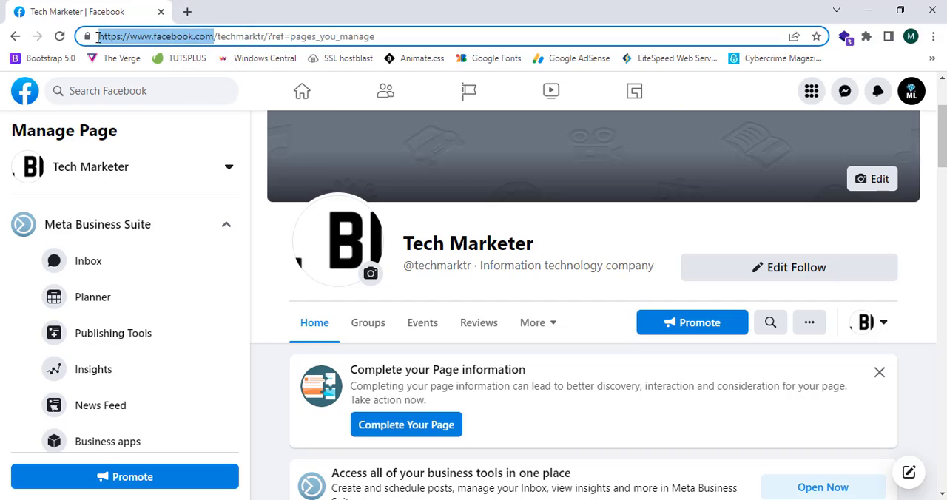
left_click(271, 235)
Look through the Page's management options, view the choices for creating a post and close them
scroll(270, 235, "down", 5)
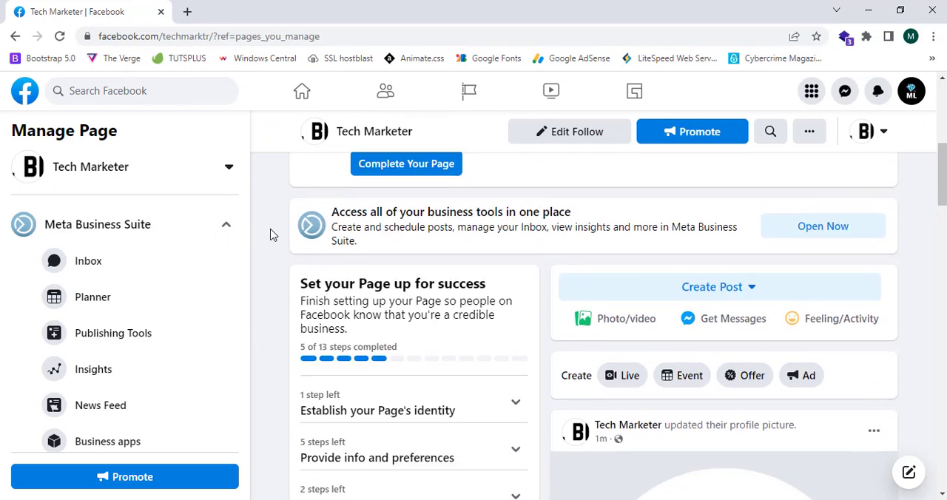
scroll(415, 249, "up", 3)
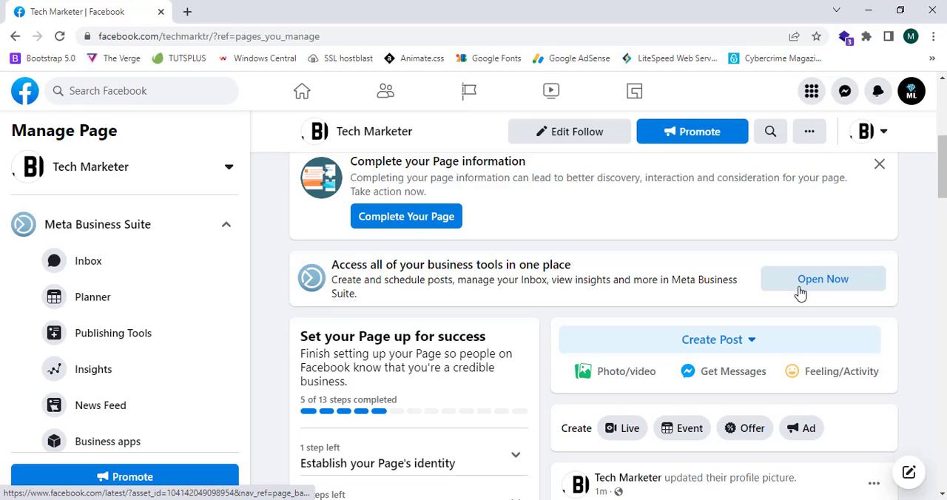
left_click(753, 337)
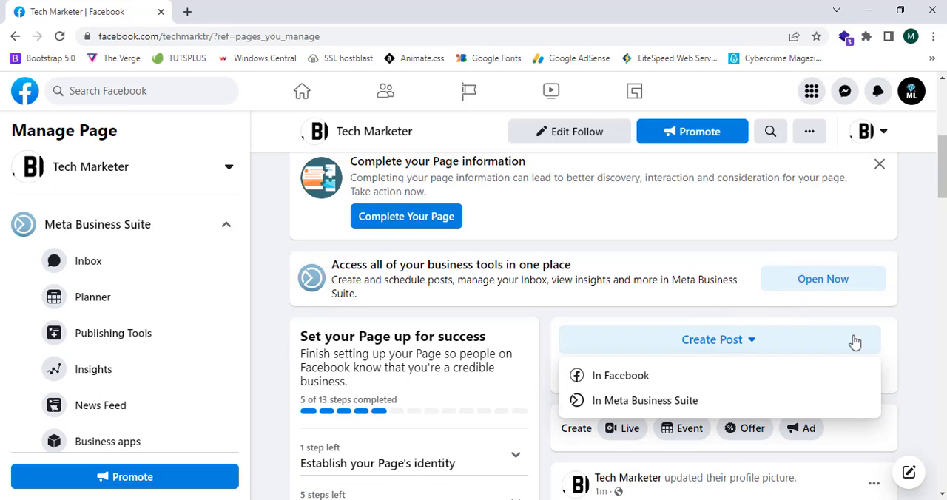
left_click(902, 326)
Review the Page setup checklist, viewing the tasks for introducing the Page and collapsing them again
scroll(853, 327, "down", 3)
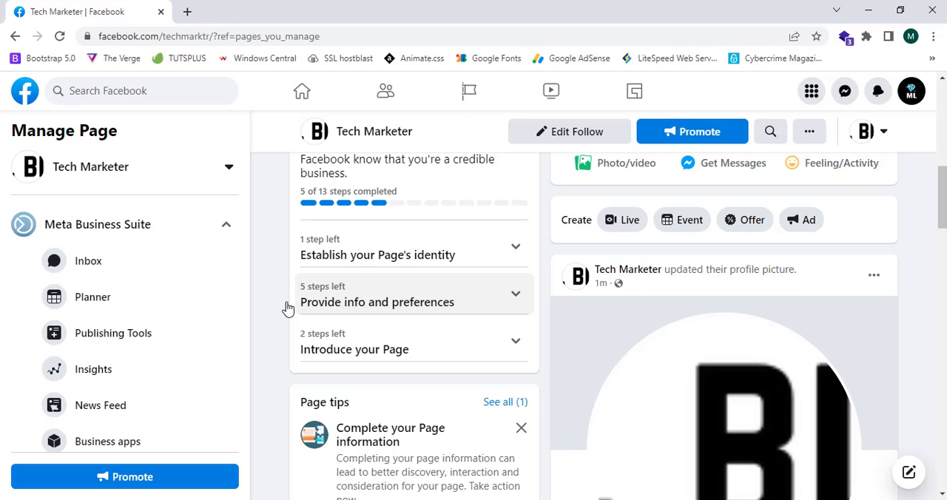
left_click(345, 259)
left_click(353, 254)
scroll(370, 245, "down", 2)
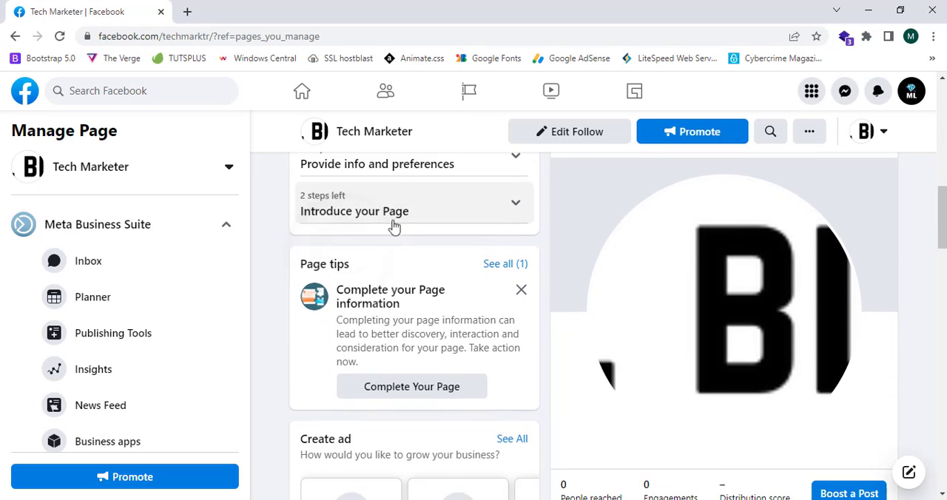
left_click(393, 220)
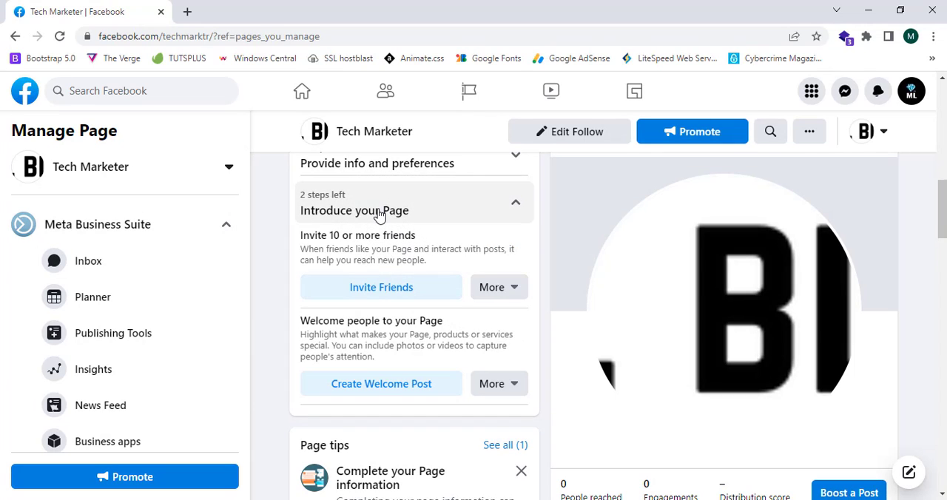
left_click(379, 213)
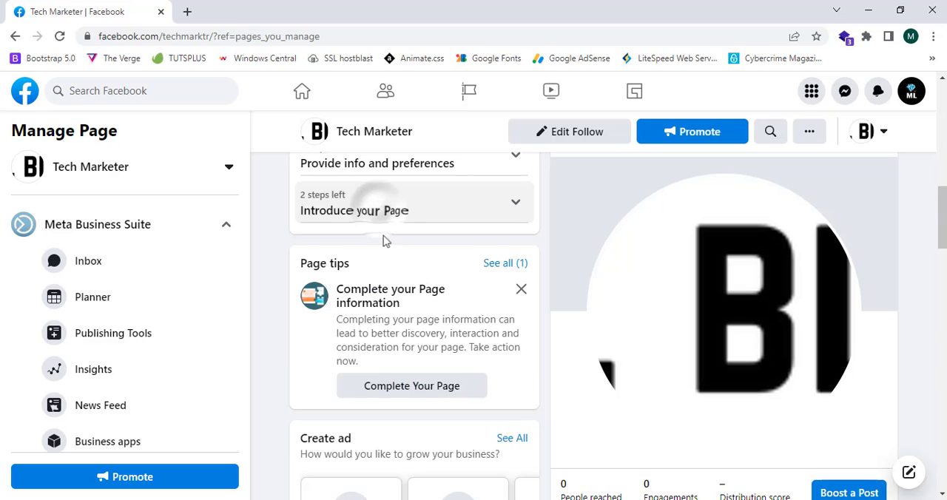
Review the checklist tasks under Provide info and preferences, such as website, location, hours and phone number, and collapse them
scroll(393, 281, "up", 2)
left_click(398, 311)
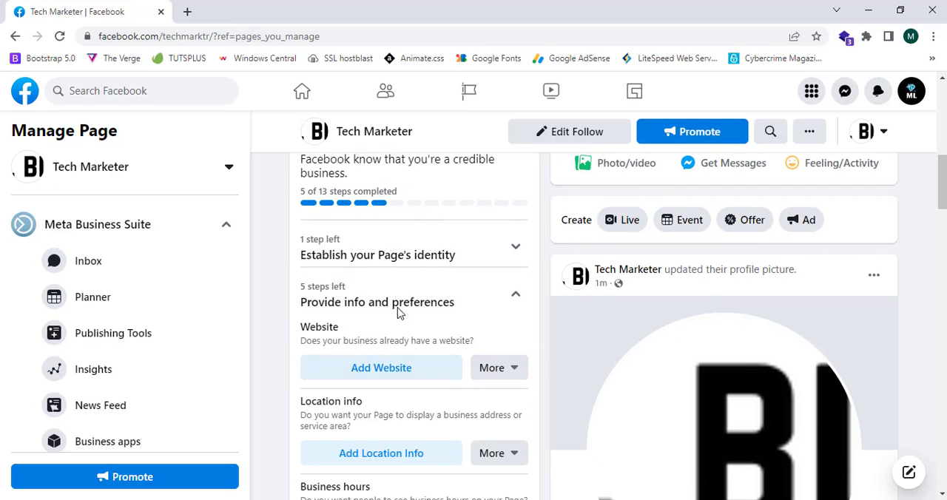
scroll(399, 312, "down", 1)
scroll(398, 312, "down", 1)
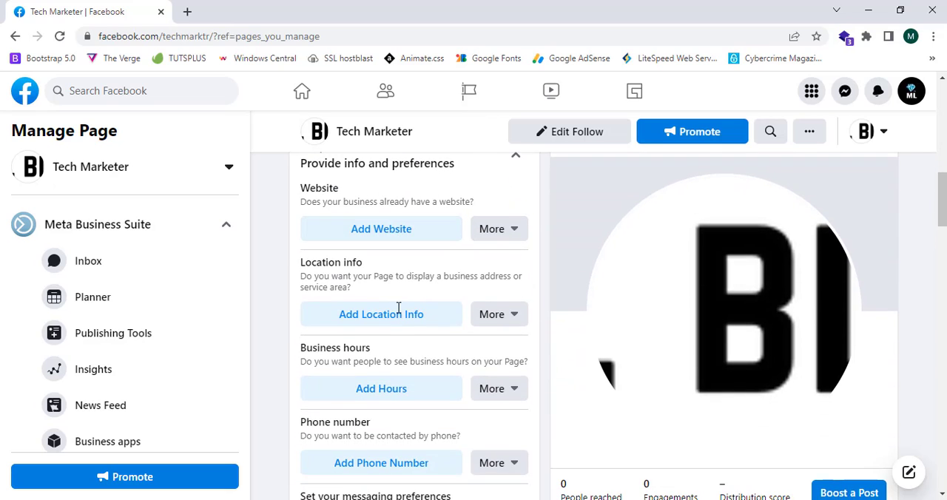
scroll(398, 313, "down", 1)
scroll(402, 333, "up", 4)
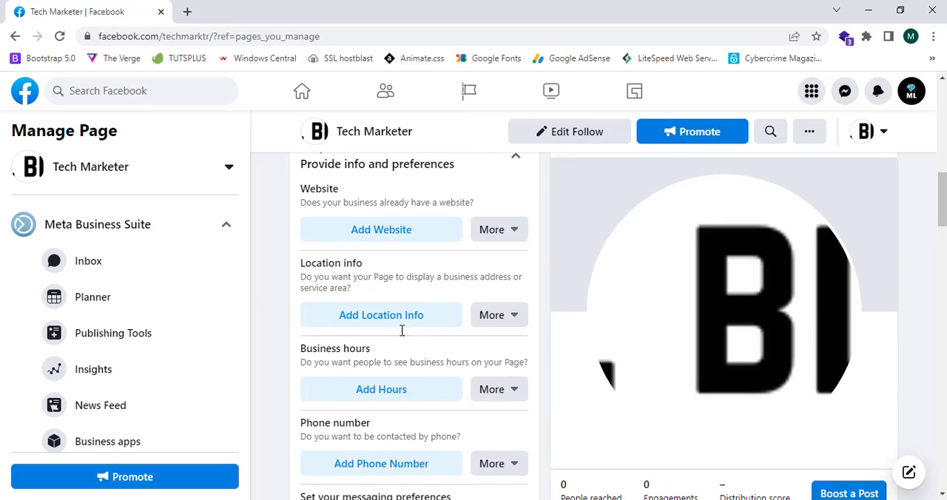
left_click(406, 360)
Review the cover photo and other tasks under Establish your Page's identity and collapse the section
left_click(402, 334)
scroll(401, 333, "down", 4)
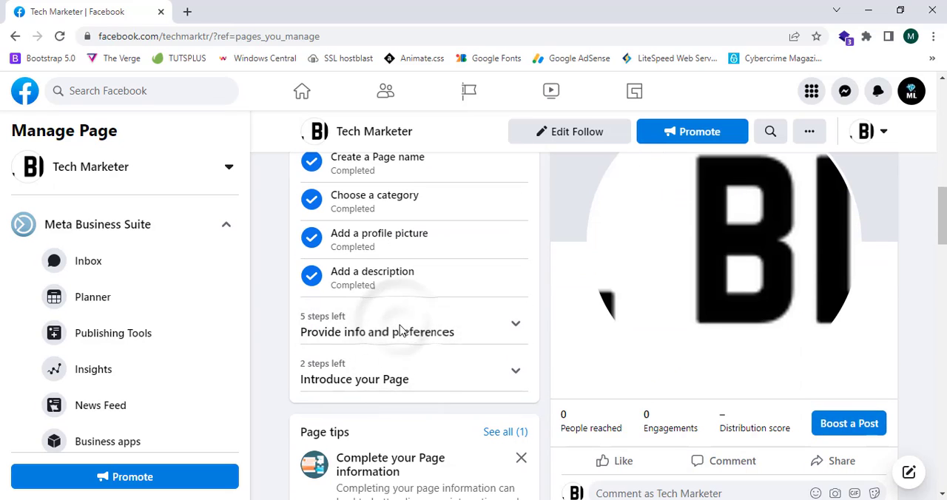
scroll(401, 330, "up", 4)
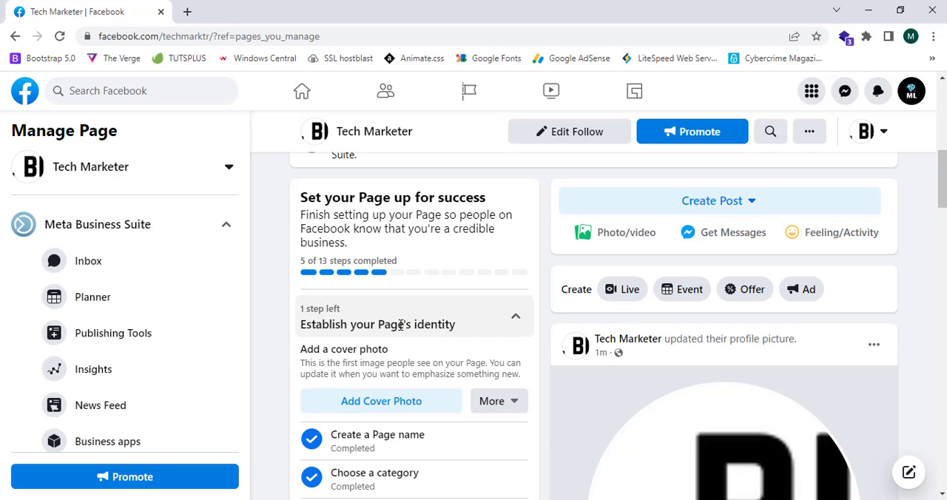
scroll(402, 331, "down", 3)
scroll(400, 329, "up", 2)
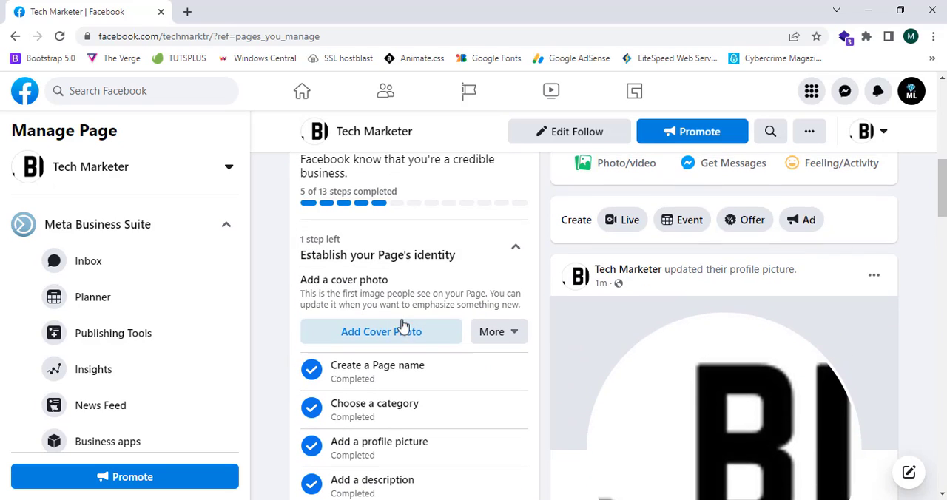
left_click(427, 263)
Look over the Page tips and ad creation sections below the setup checklist
scroll(427, 264, "down", 4)
scroll(427, 265, "down", 4)
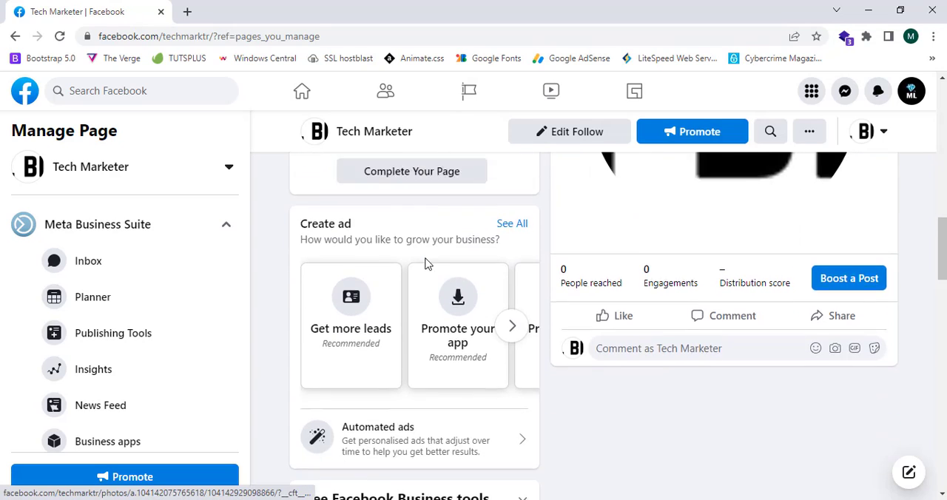
scroll(880, 285, "up", 1)
scroll(881, 284, "up", 10)
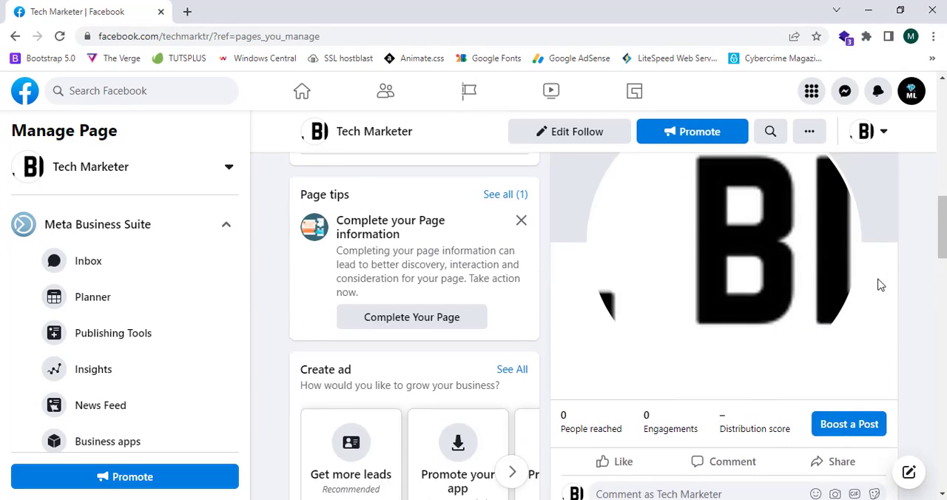